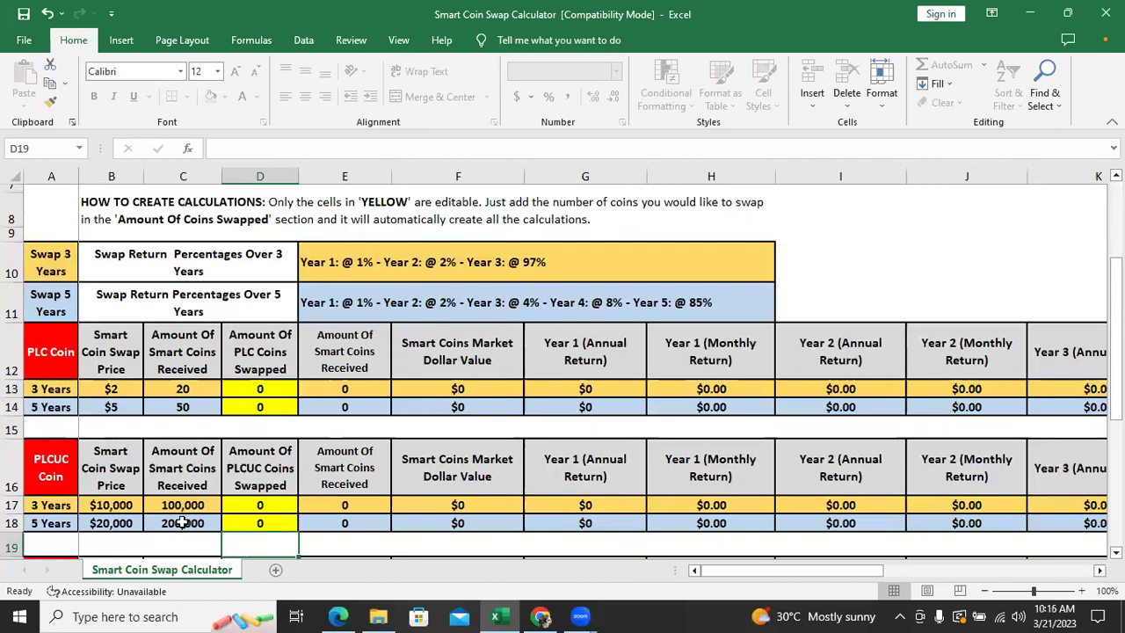
- Enter 0.02 as the amount of PLCUC coins swapped in the 5 Years row
left_click(264, 524)
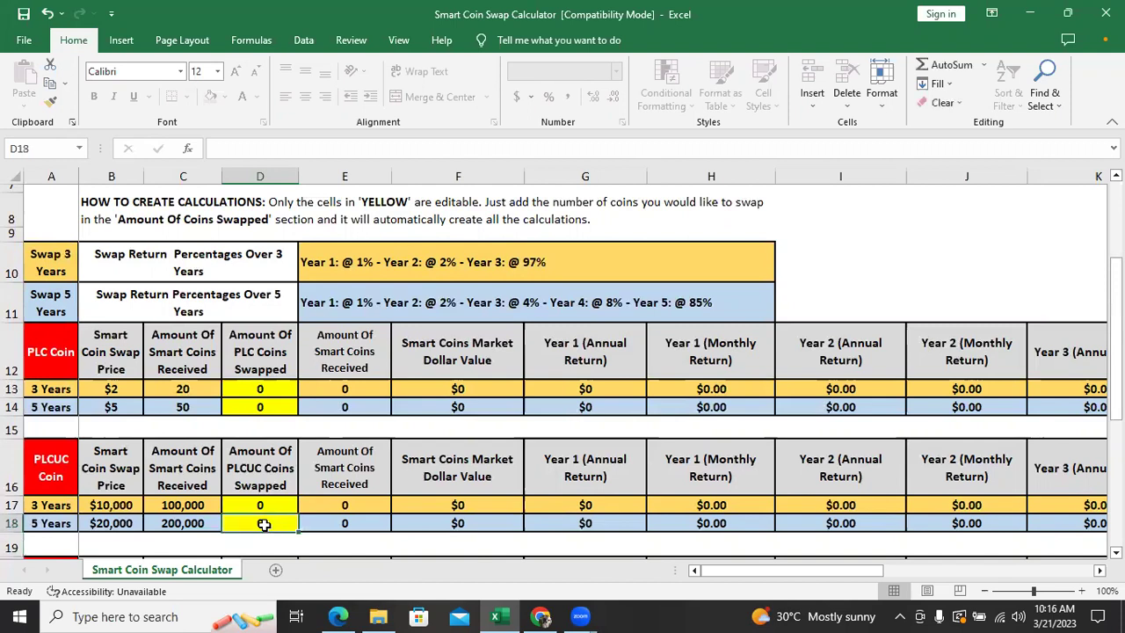
key("BackSpace")
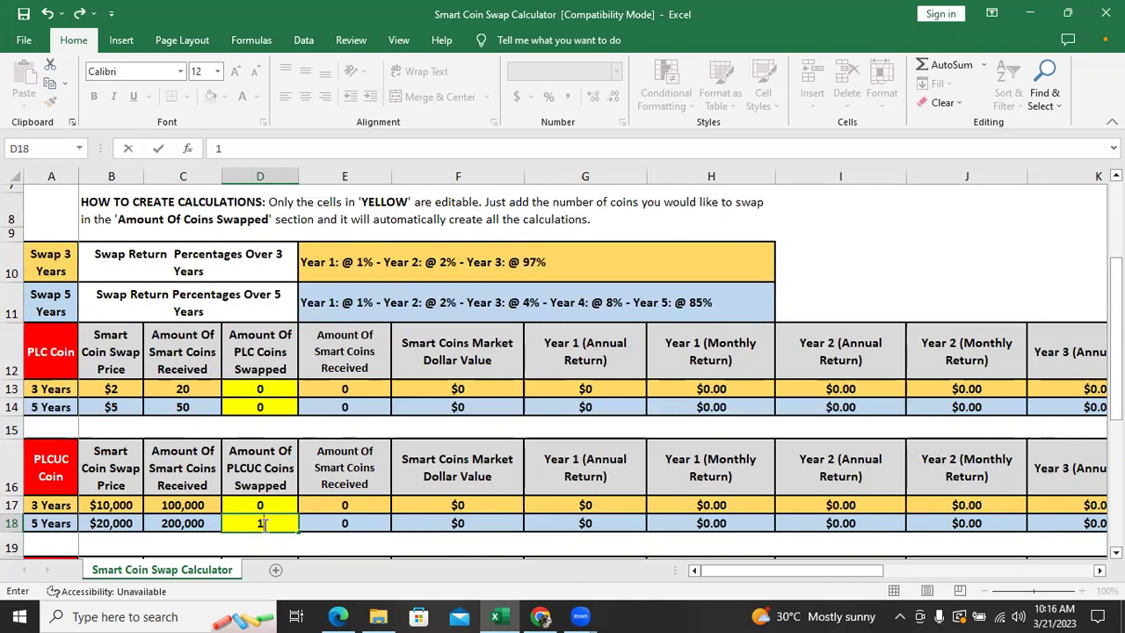
type("0.005")
key("BackSpace")
key("BackSpace")
type("1")
key("BackSpace")
type("2")
key("Return")
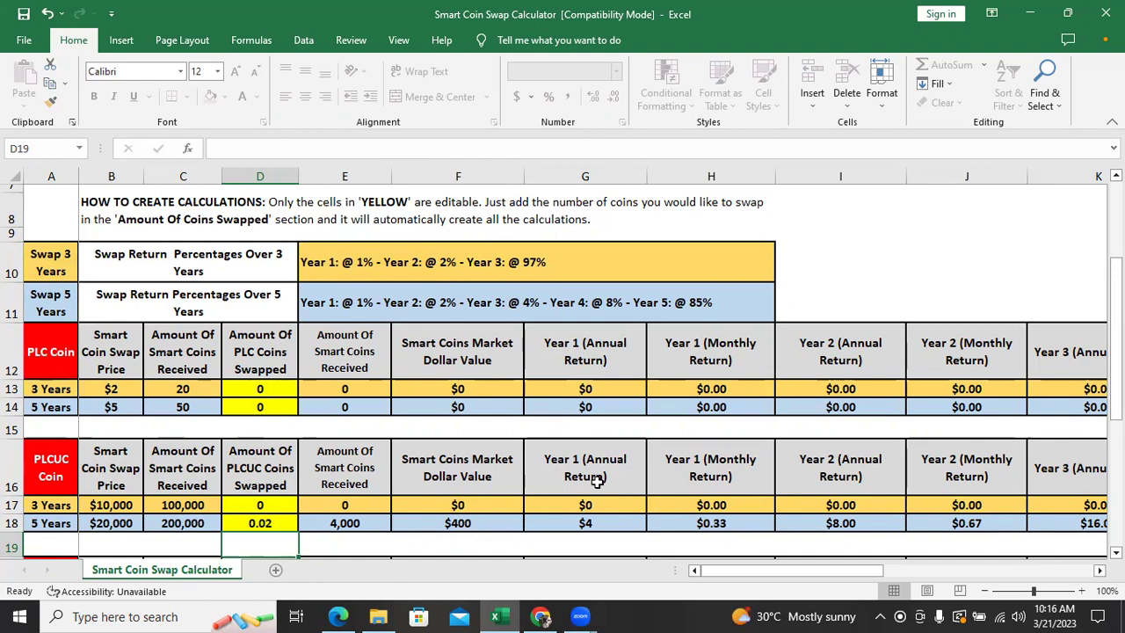
- Set the Smart Coin Market Dollar Price to $0.50
scroll(699, 489, "up", 2)
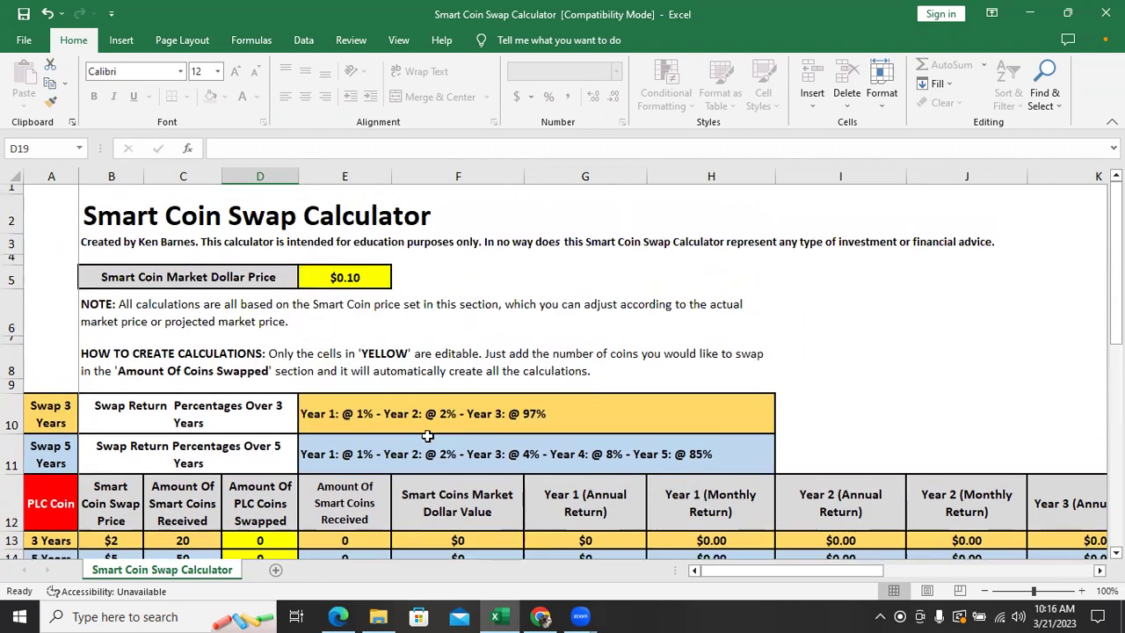
scroll(268, 528, "down", 2)
scroll(282, 519, "down", 3)
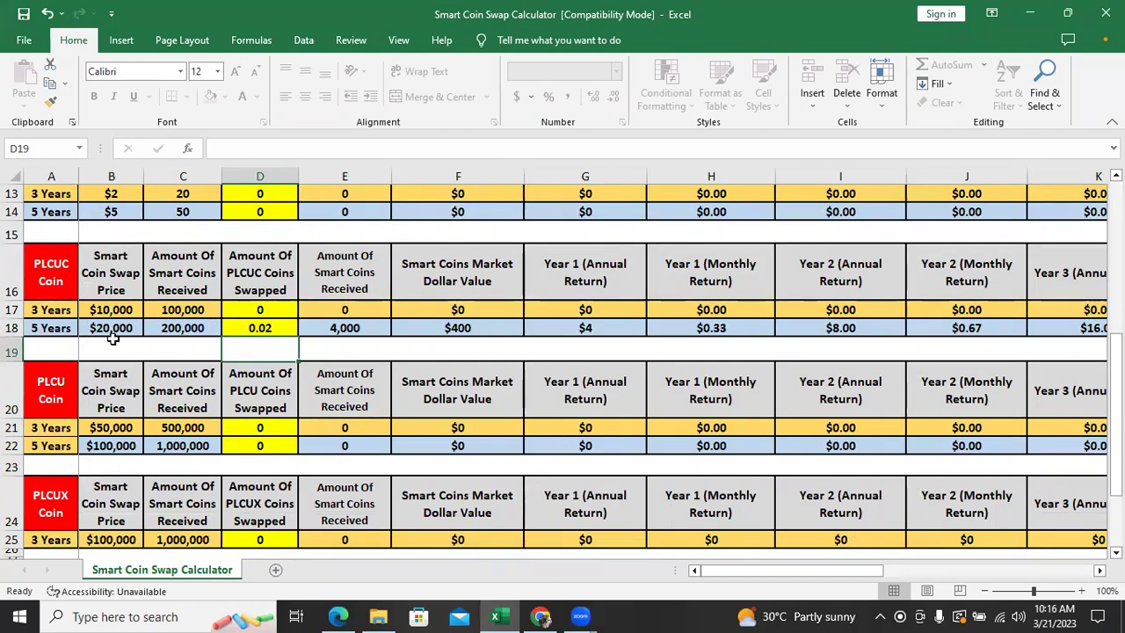
scroll(304, 350, "up", 5)
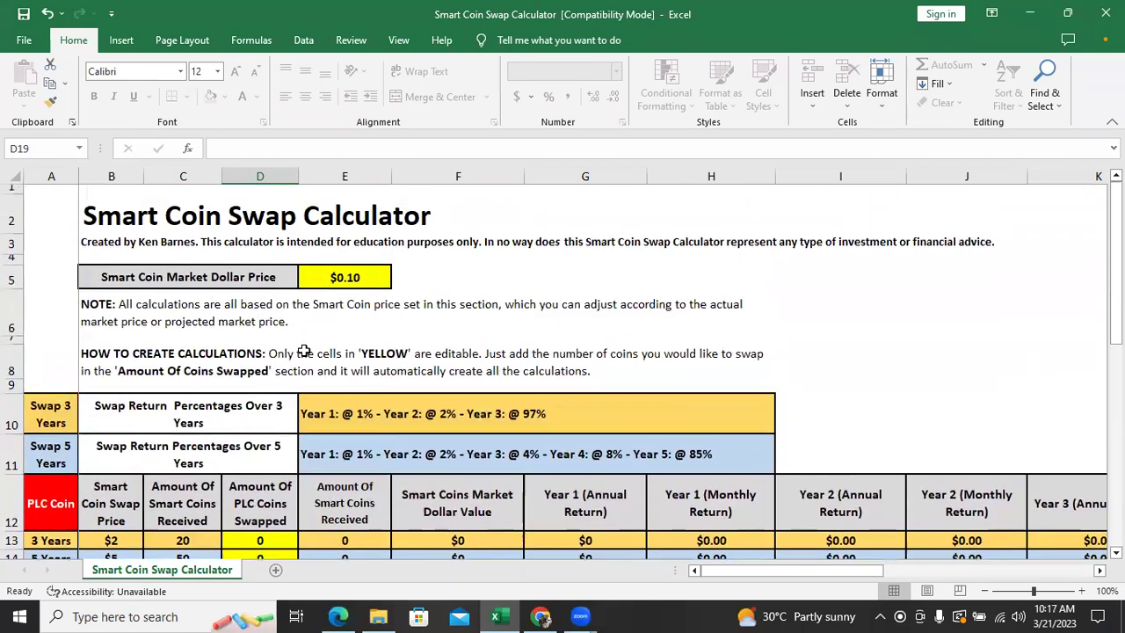
scroll(303, 351, "down", 4)
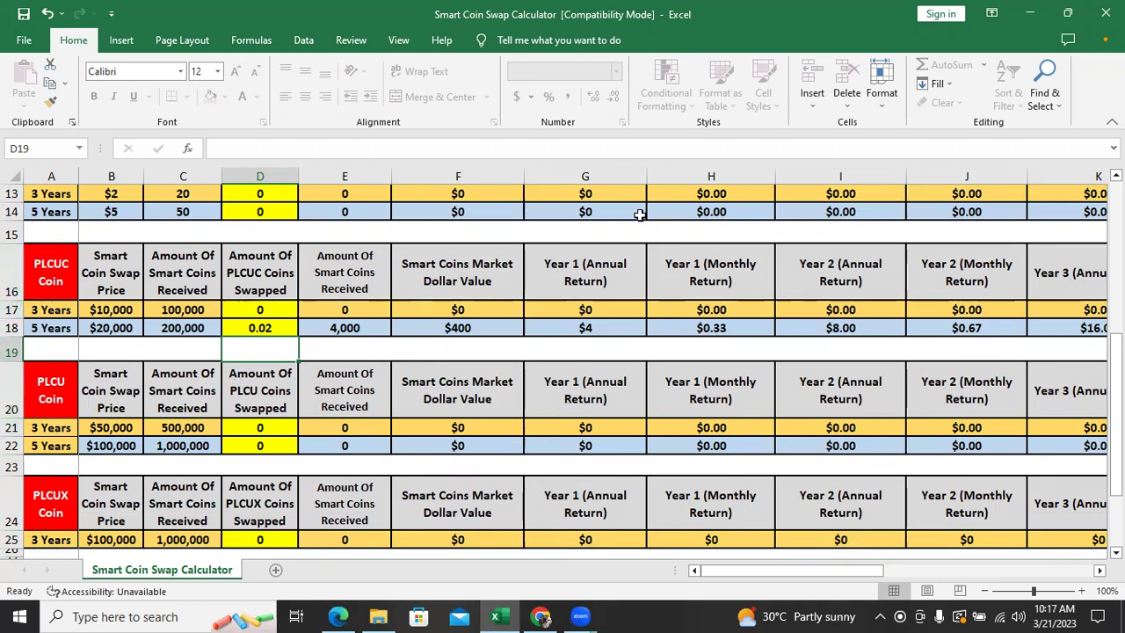
scroll(646, 223, "up", 2)
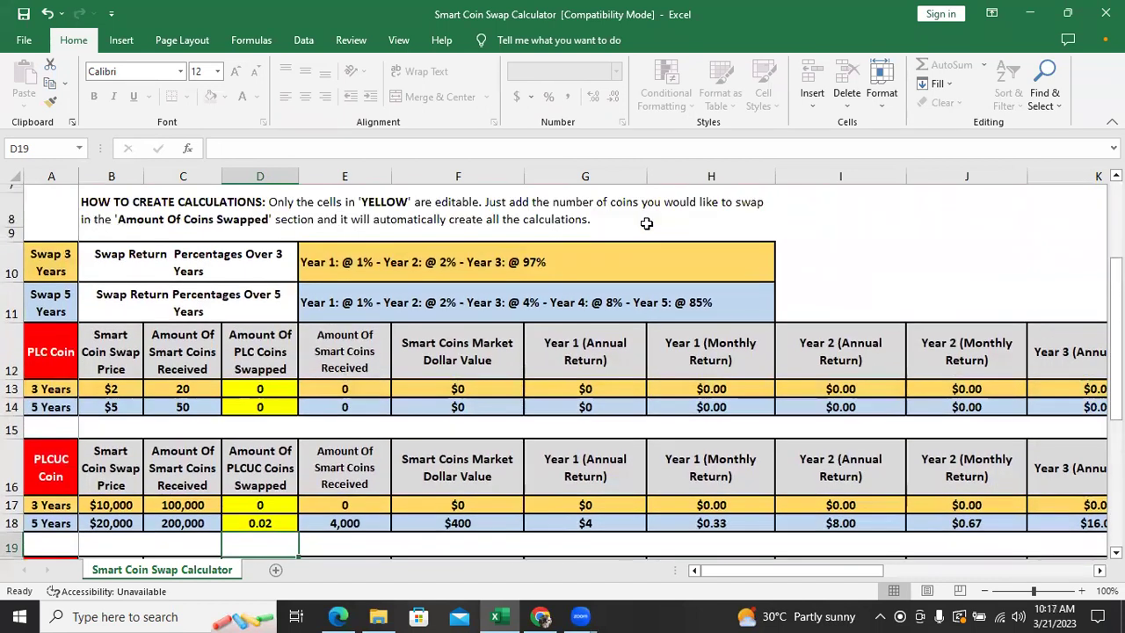
scroll(646, 223, "up", 2)
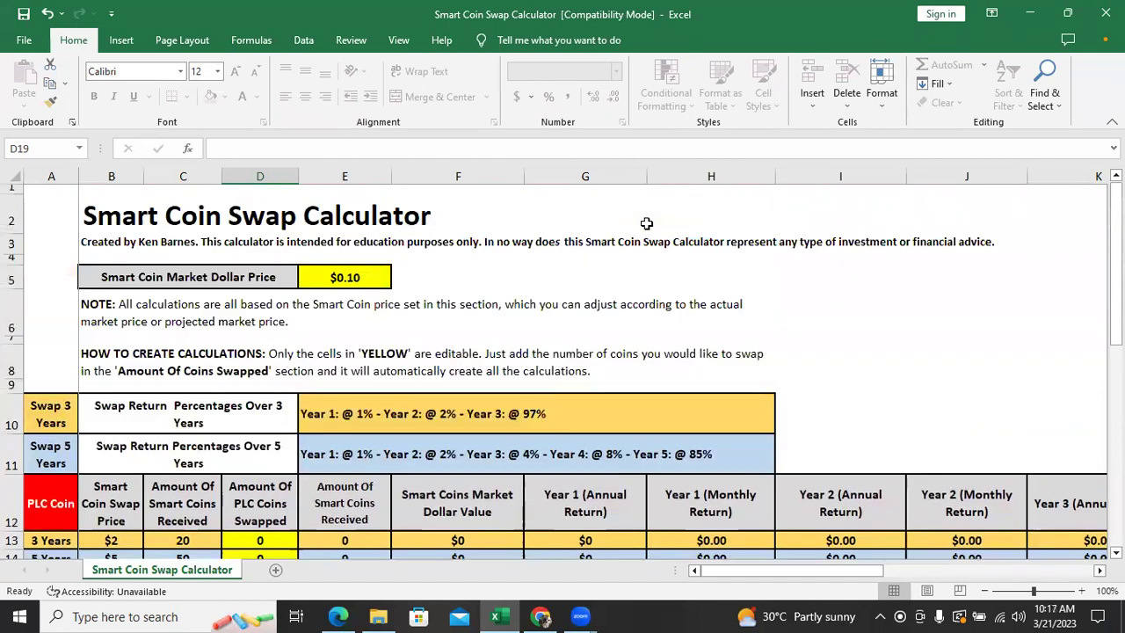
left_click(352, 277)
double_click(353, 277)
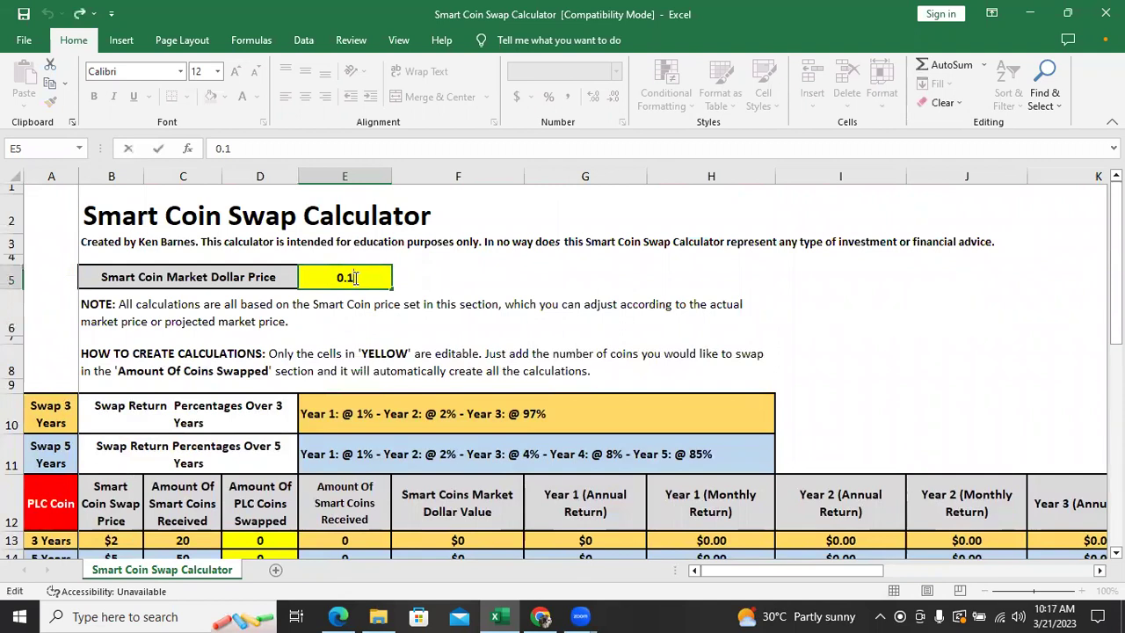
key("BackSpace")
type("5")
key("Return")
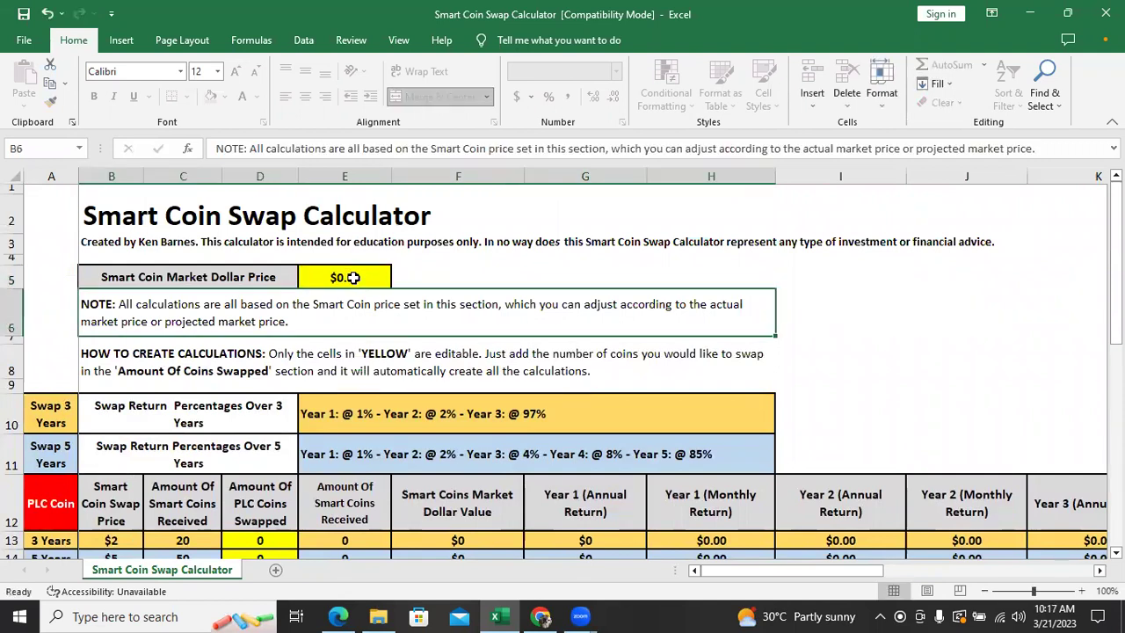
- Review the recalculated PLCUC 5-year returns and totals, and set the Smart Coin Market Dollar Price to $10.00
scroll(603, 304, "down", 5)
scroll(628, 376, "down", 2)
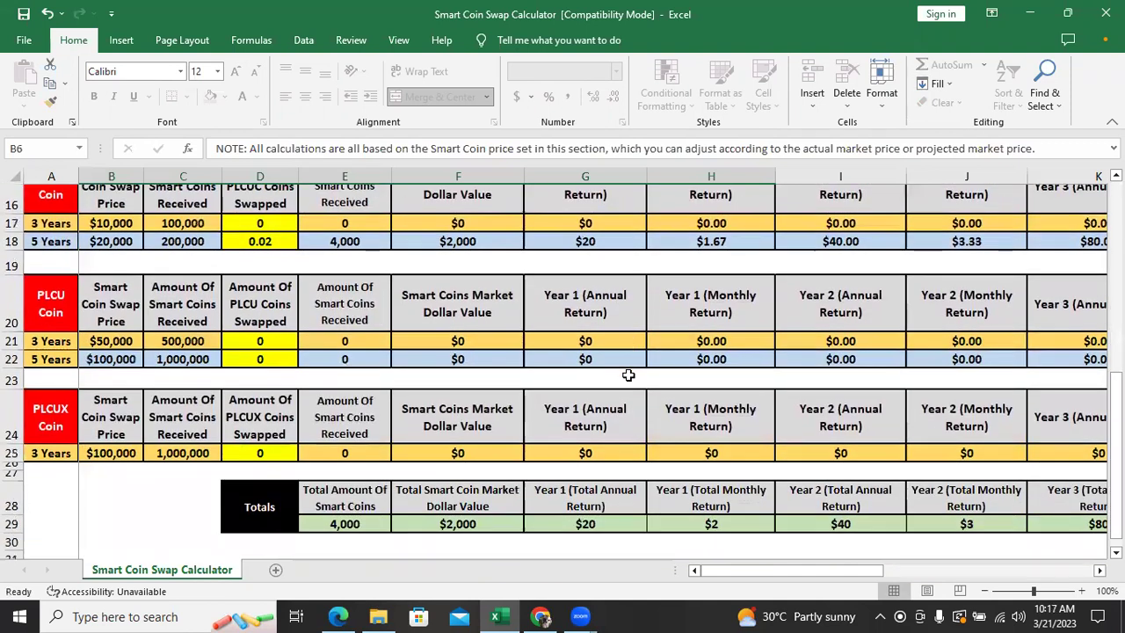
scroll(629, 377, "up", 1)
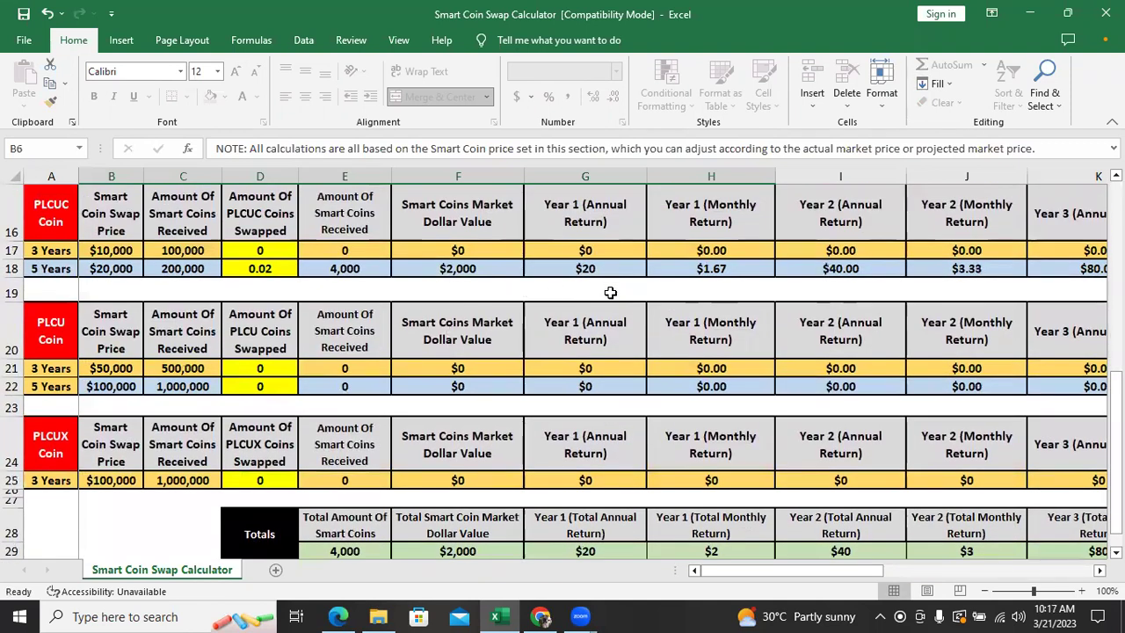
scroll(589, 291, "up", 1)
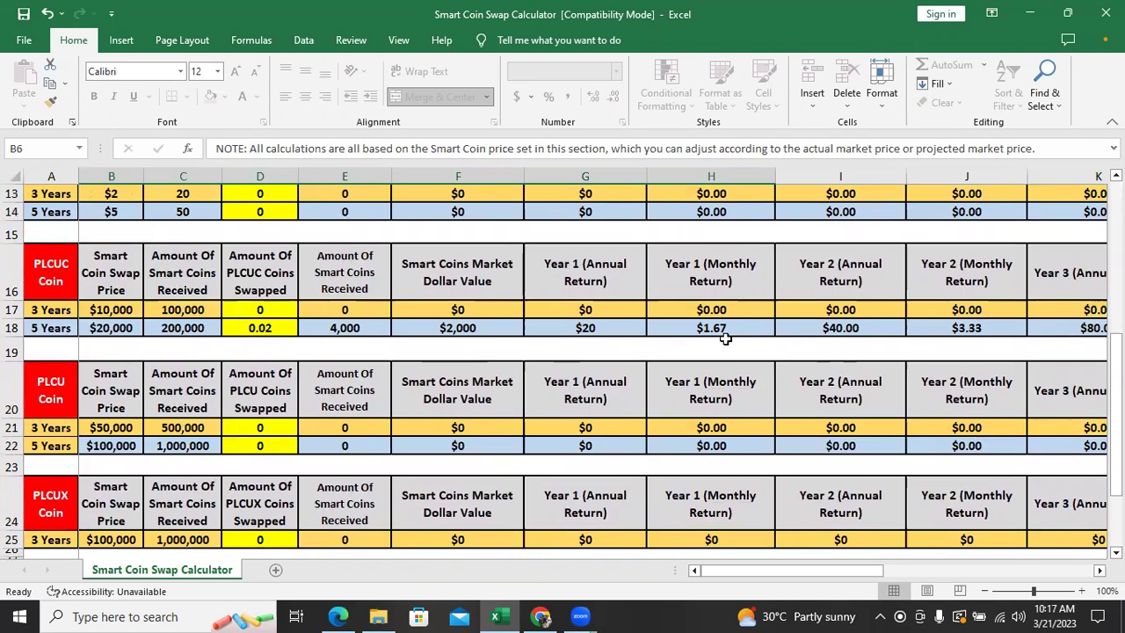
scroll(726, 338, "up", 5)
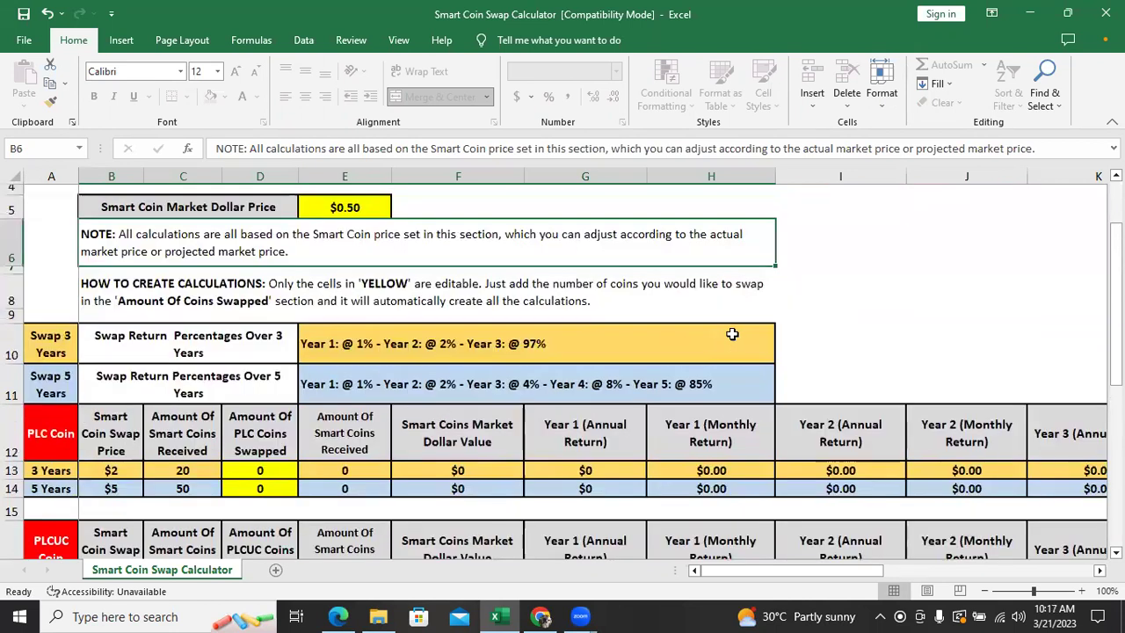
left_click(360, 276)
double_click(362, 277)
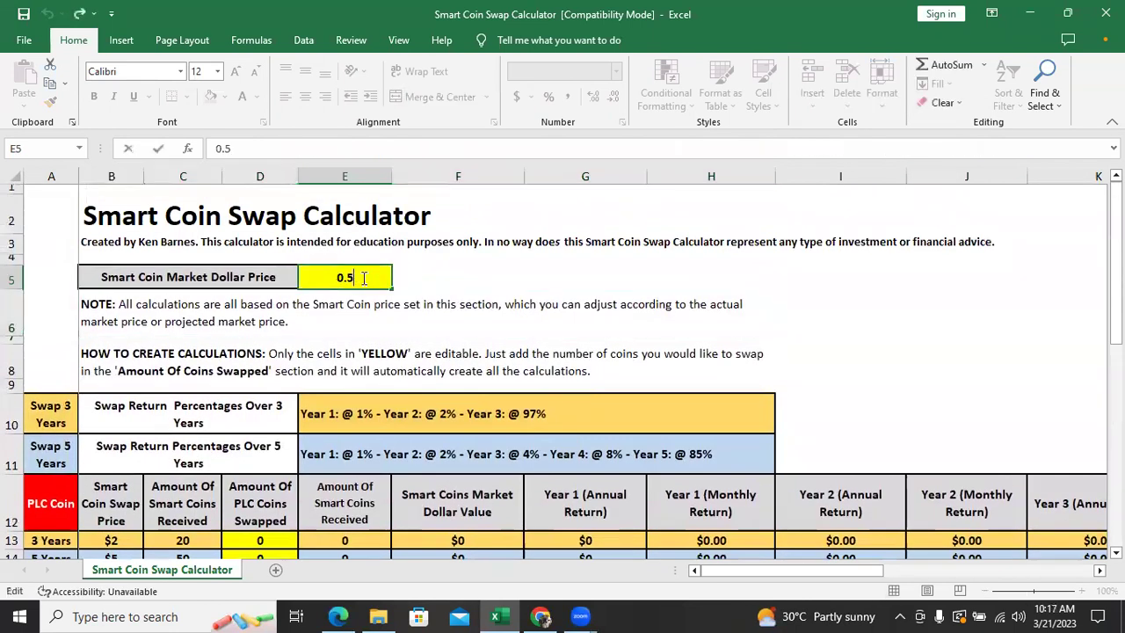
key("BackSpace")
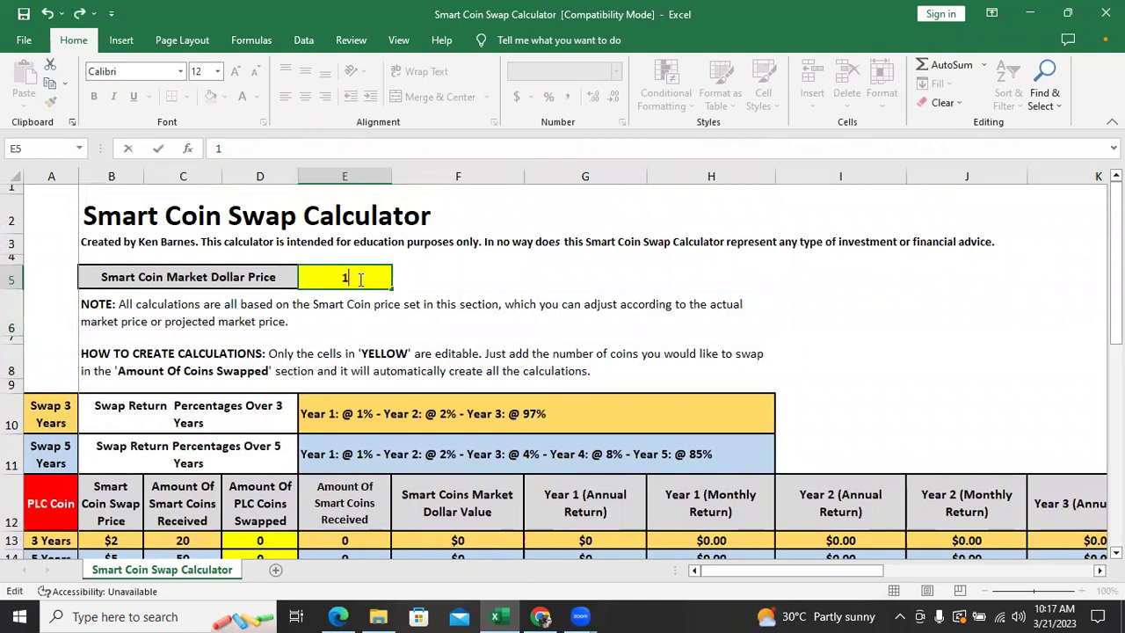
type("10")
key("Return")
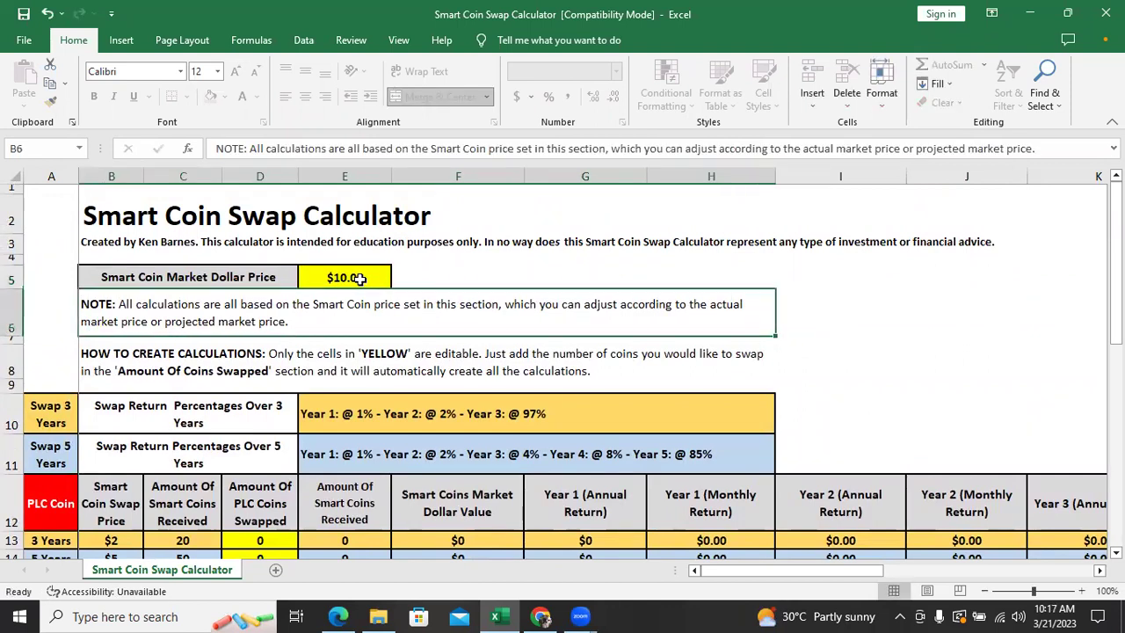
- Examine the PLCUC 5-year market value and the annual and monthly returns for Years 1 to 5 at the $10 price
scroll(360, 291, "down", 2)
scroll(360, 291, "down", 3)
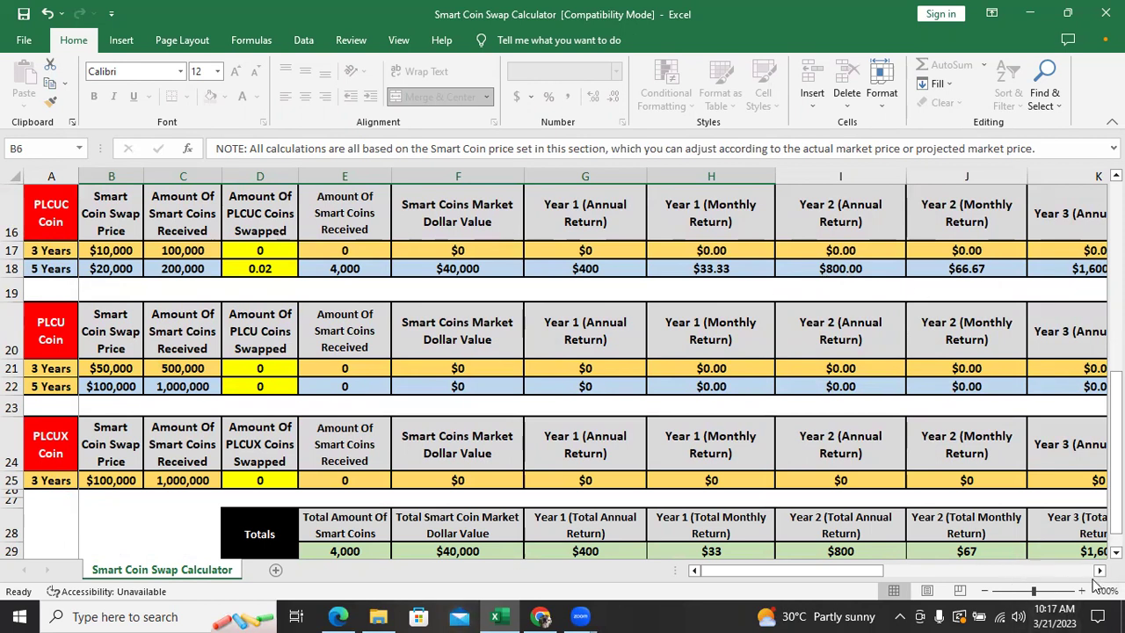
scroll(567, 369, "right", 5)
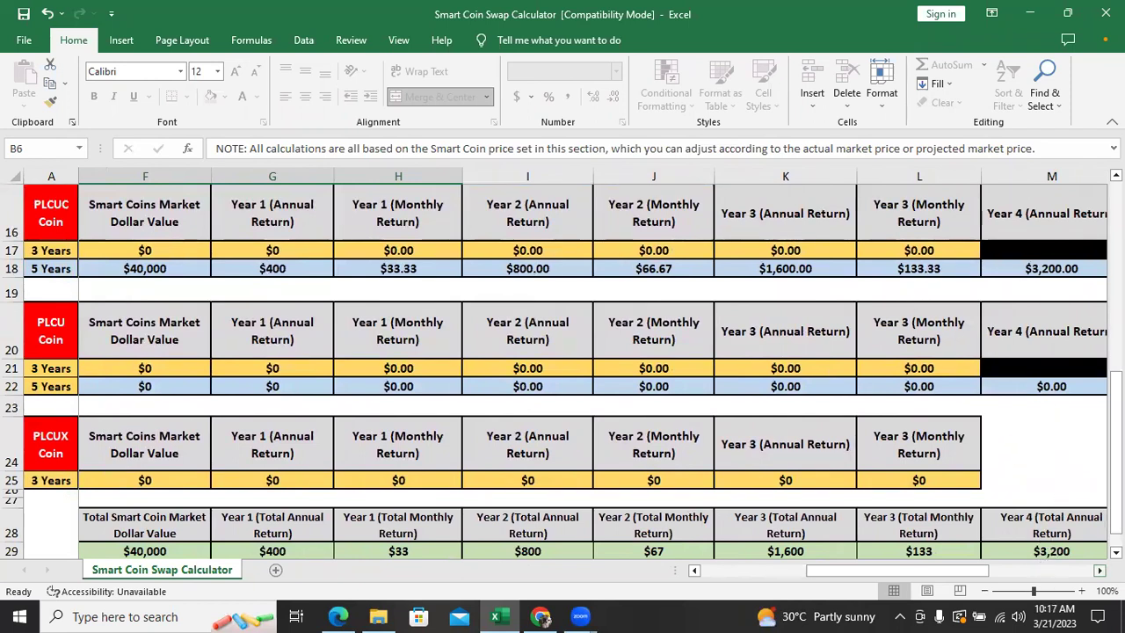
scroll(815, 287, "right", 3)
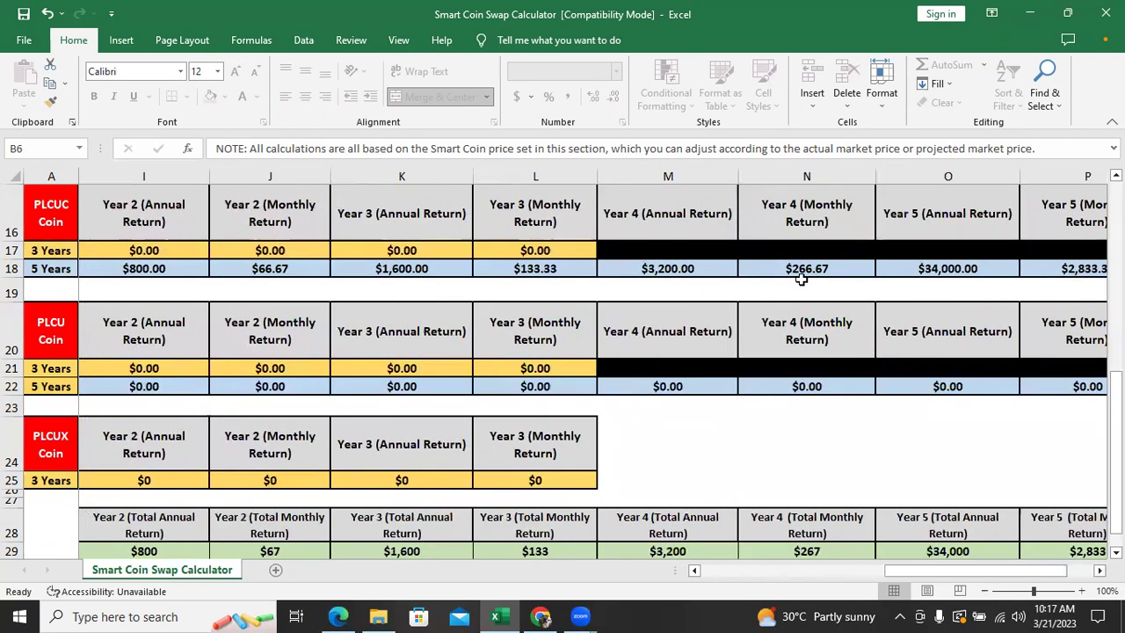
scroll(844, 281, "up", 2)
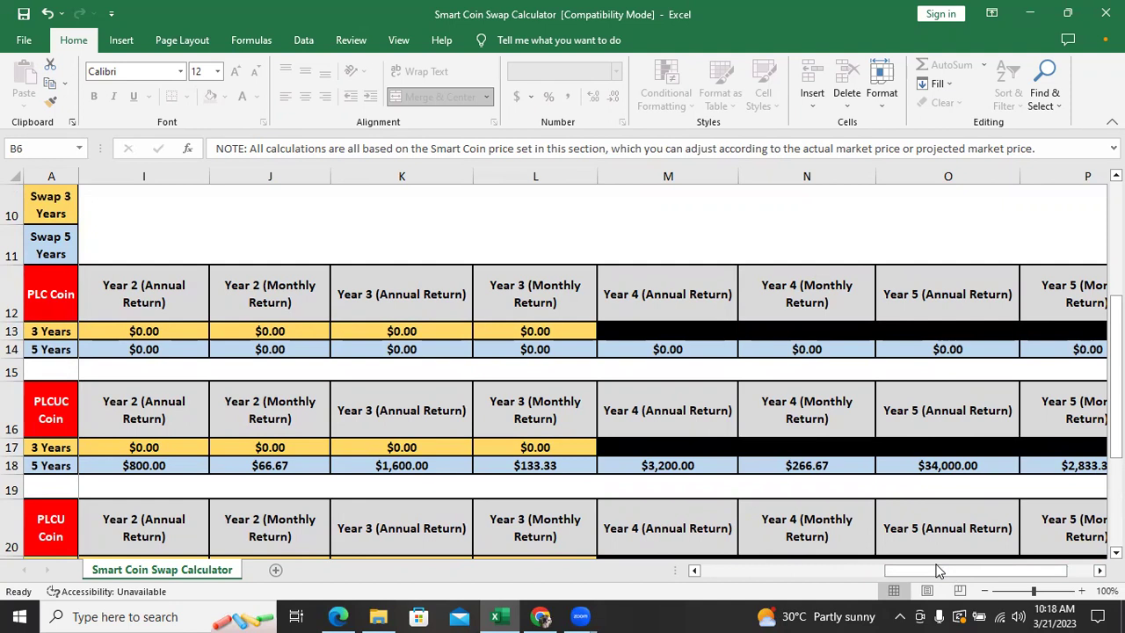
scroll(703, 470, "up", 2)
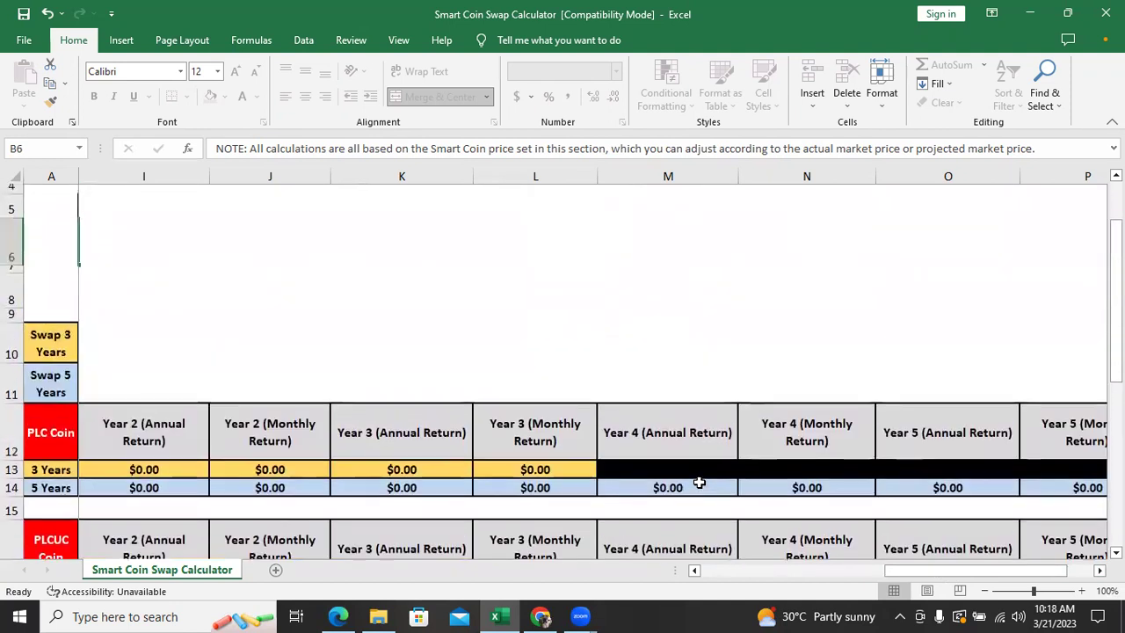
scroll(699, 482, "down", 3)
scroll(545, 488, "up", 1)
scroll(280, 463, "up", 2)
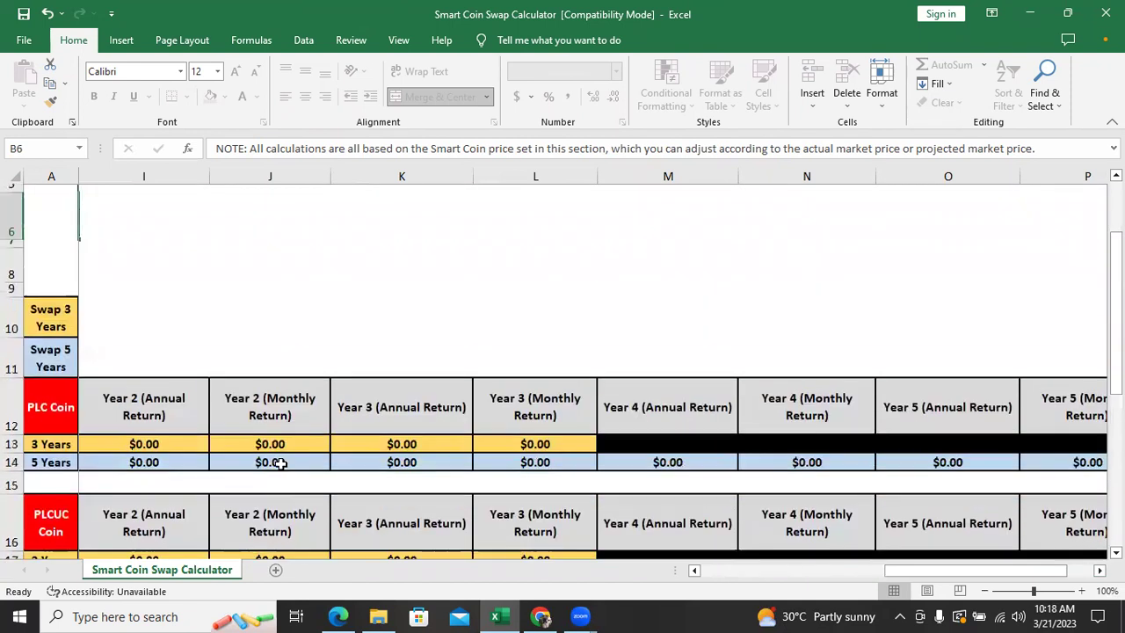
scroll(280, 463, "up", 2)
scroll(279, 461, "down", 2)
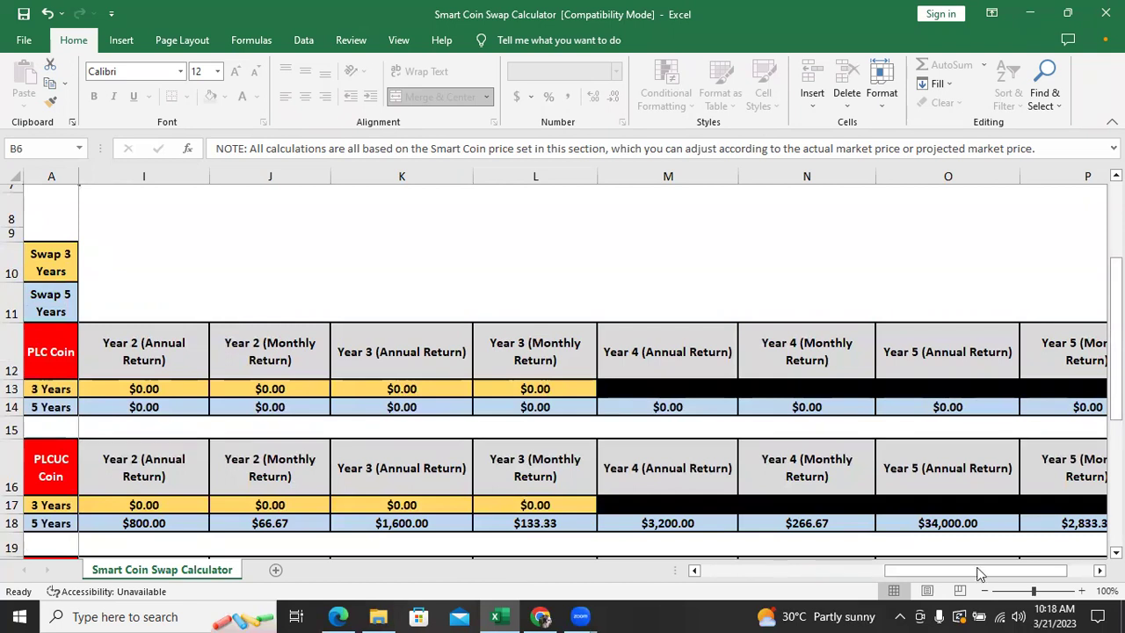
- Change the amount of PLCUC coins swapped in the 5 Years row to 1
left_click_drag(886, 570, 703, 570)
scroll(211, 431, "up", 1)
scroll(210, 431, "down", 4)
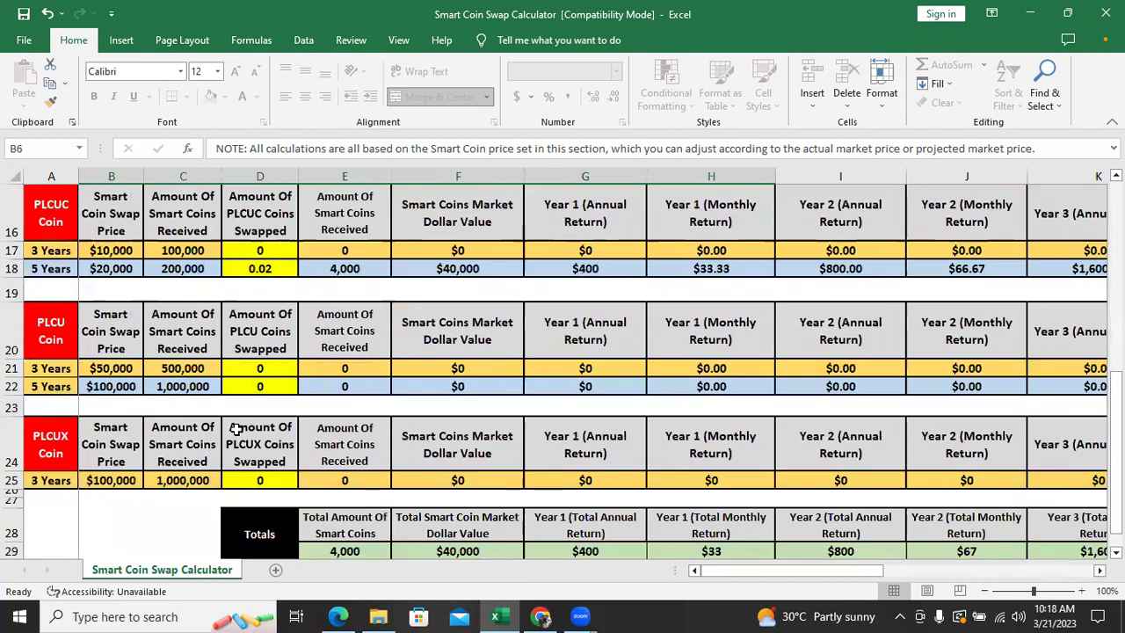
left_click(260, 269)
key("BackSpace")
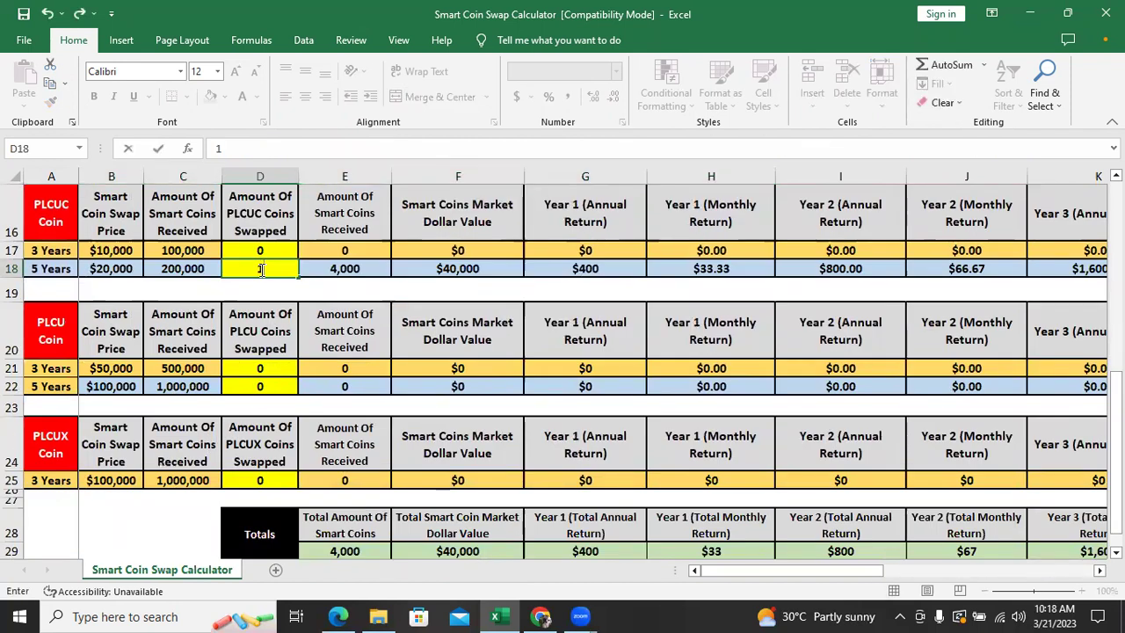
- Set the Smart Coin Market Dollar Price to $0.10
scroll(404, 439, "up", 5)
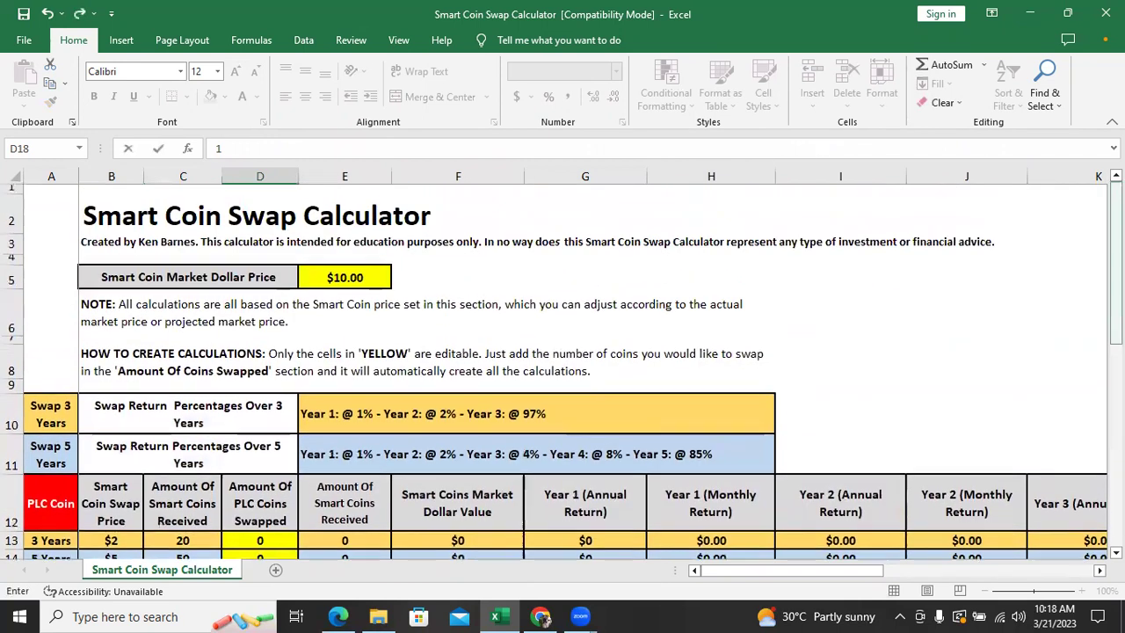
double_click(356, 276)
key("BackSpace")
key("BackSpace")
type("0.1")
key("Return")
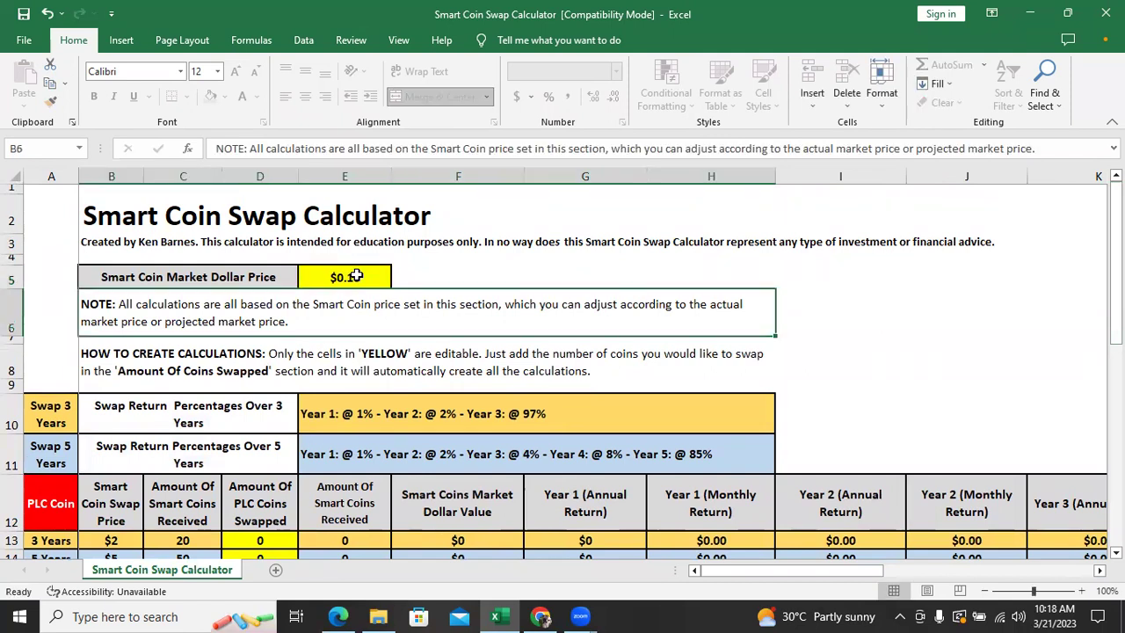
- Check the PLCUC 5-year returns, set the Smart Coin Market Dollar Price to $1, and bring the recalculated PLCUC rows into view
scroll(361, 303, "down", 5)
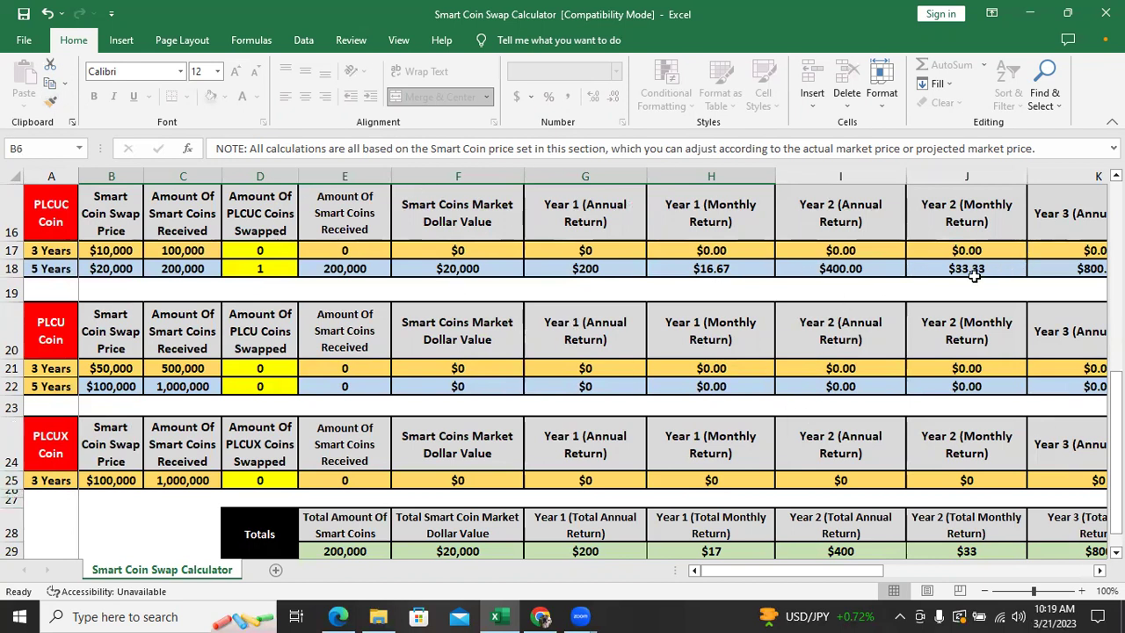
scroll(705, 237, "up", 5)
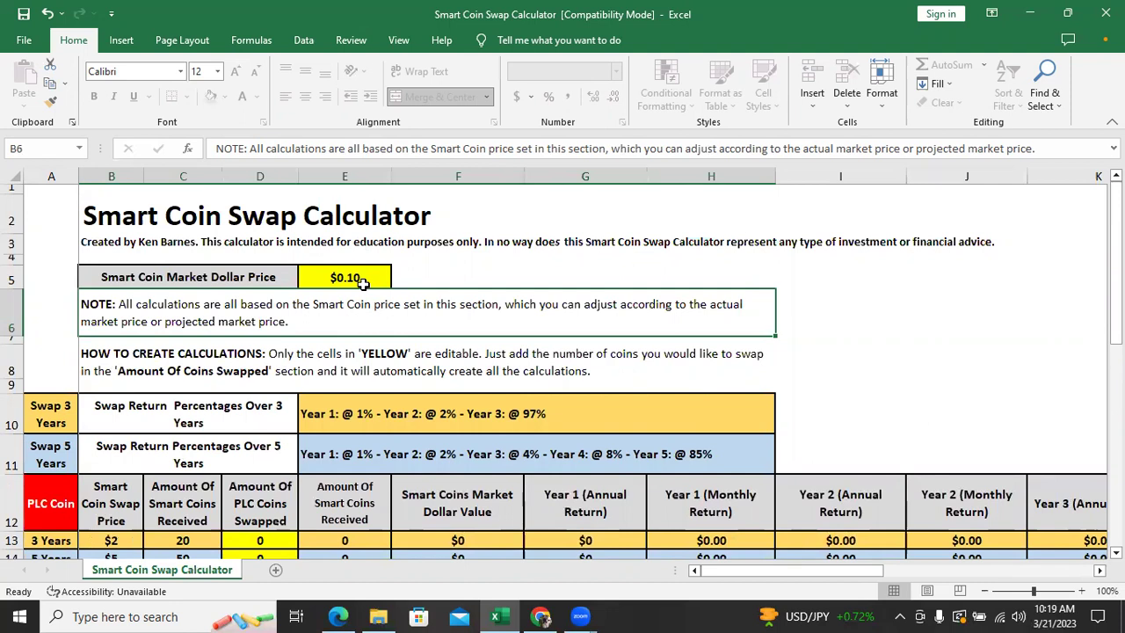
scroll(844, 503, "down", 6)
scroll(843, 504, "up", 3)
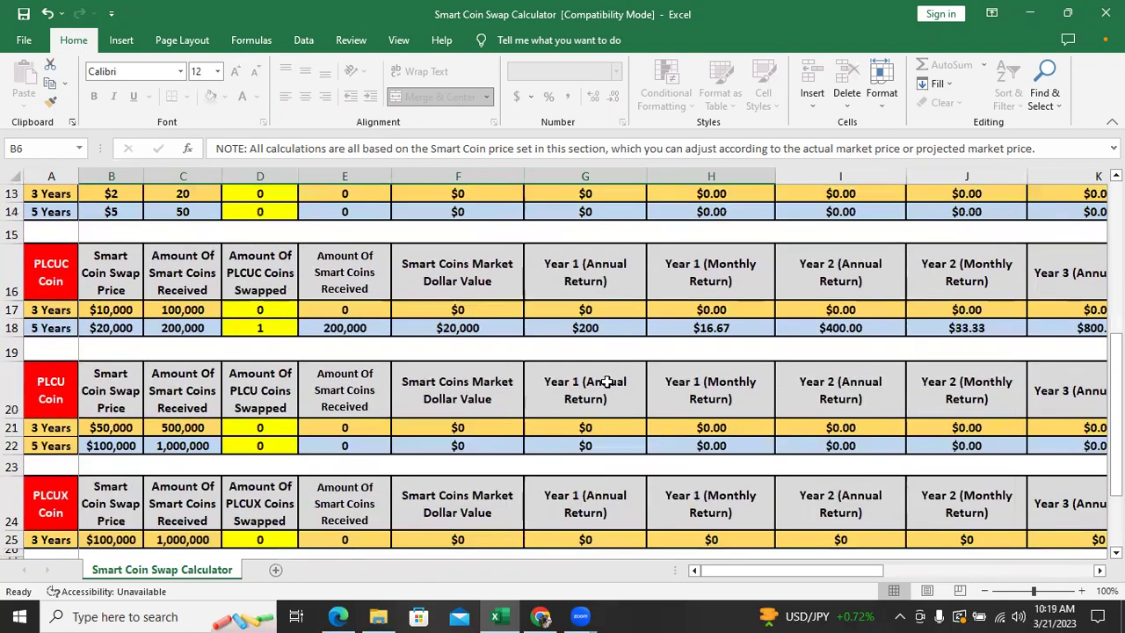
scroll(717, 334, "up", 4)
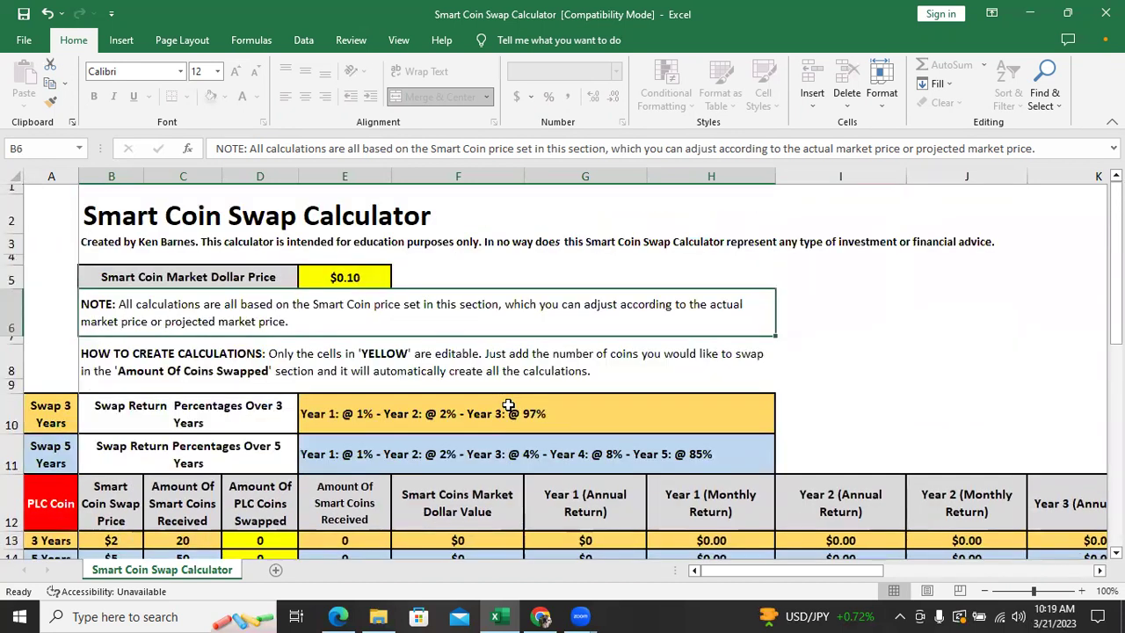
double_click(348, 277)
key("BackSpace")
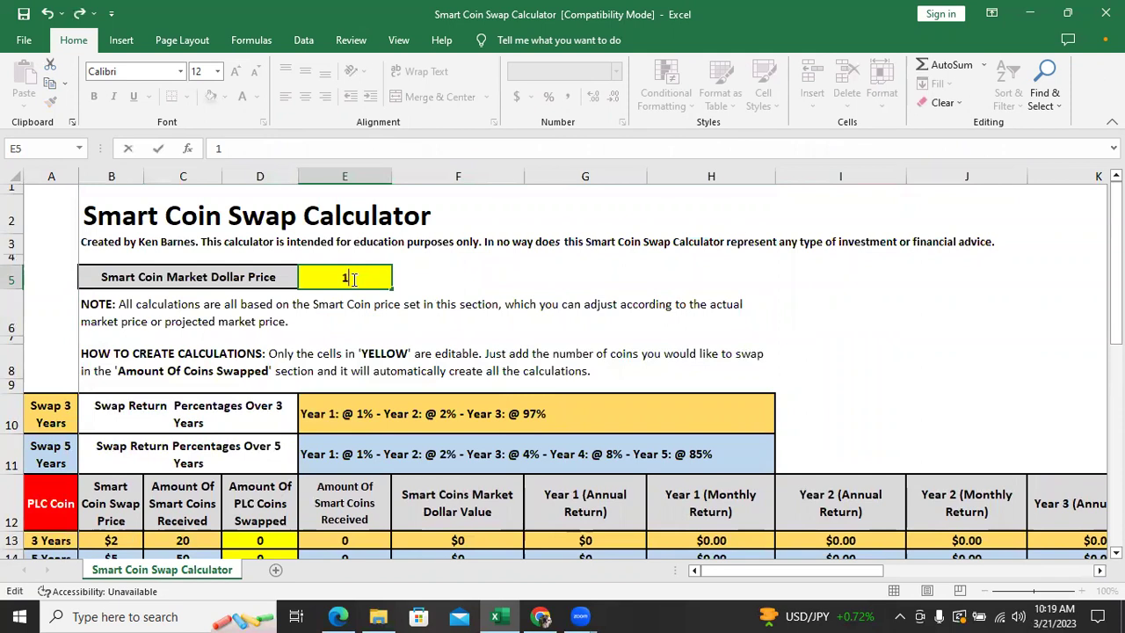
type("1")
key("Return")
scroll(361, 353, "down", 4)
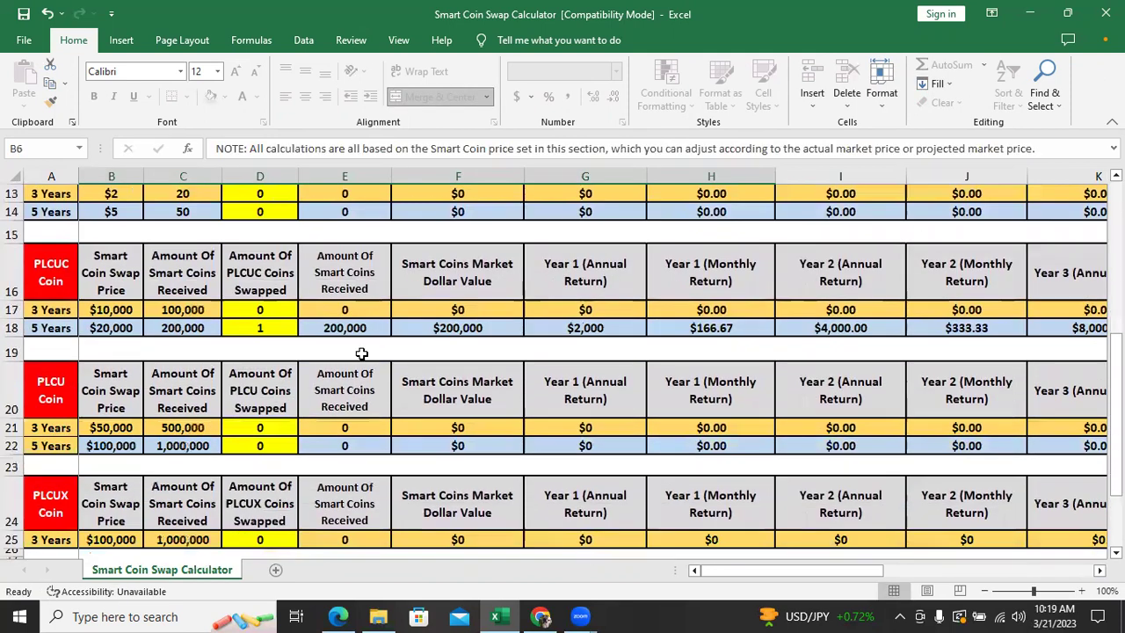
- Review the PLCUC 5-year annual and monthly returns for Years 1 to 5 at the $1 Smart Coin price
scroll(211, 364, "down", 1)
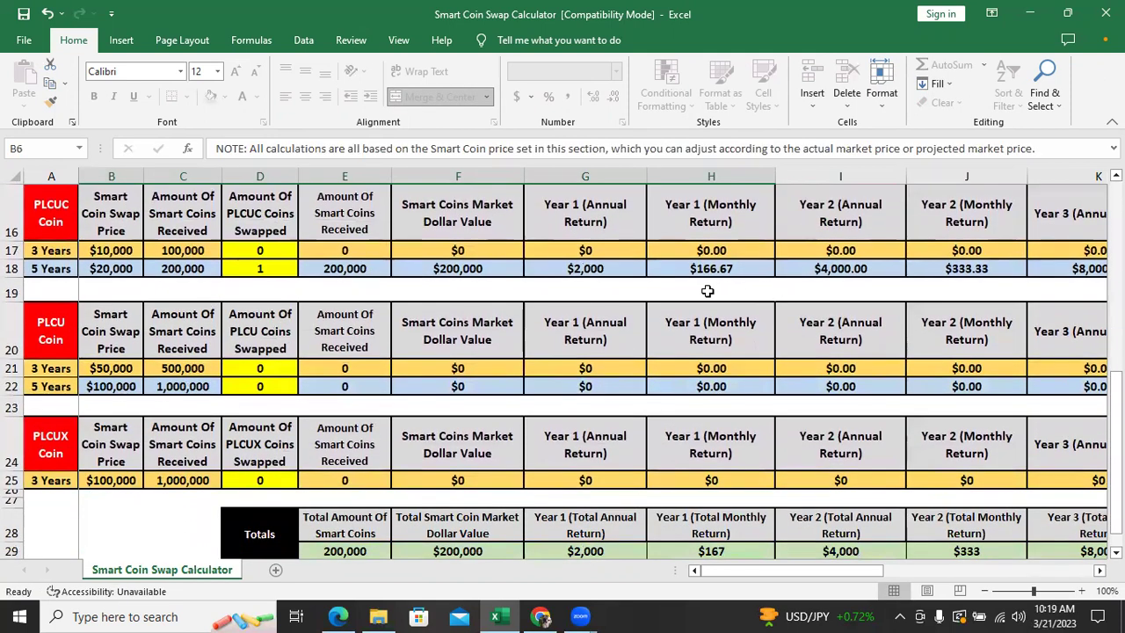
scroll(707, 291, "up", 1)
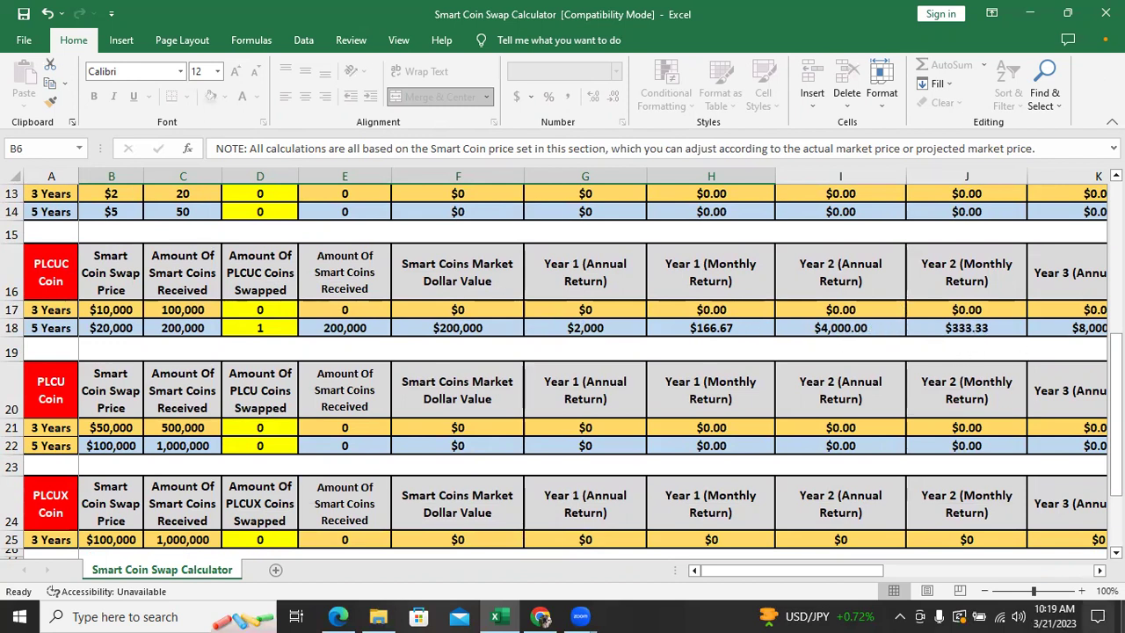
scroll(542, 619, "right", 5)
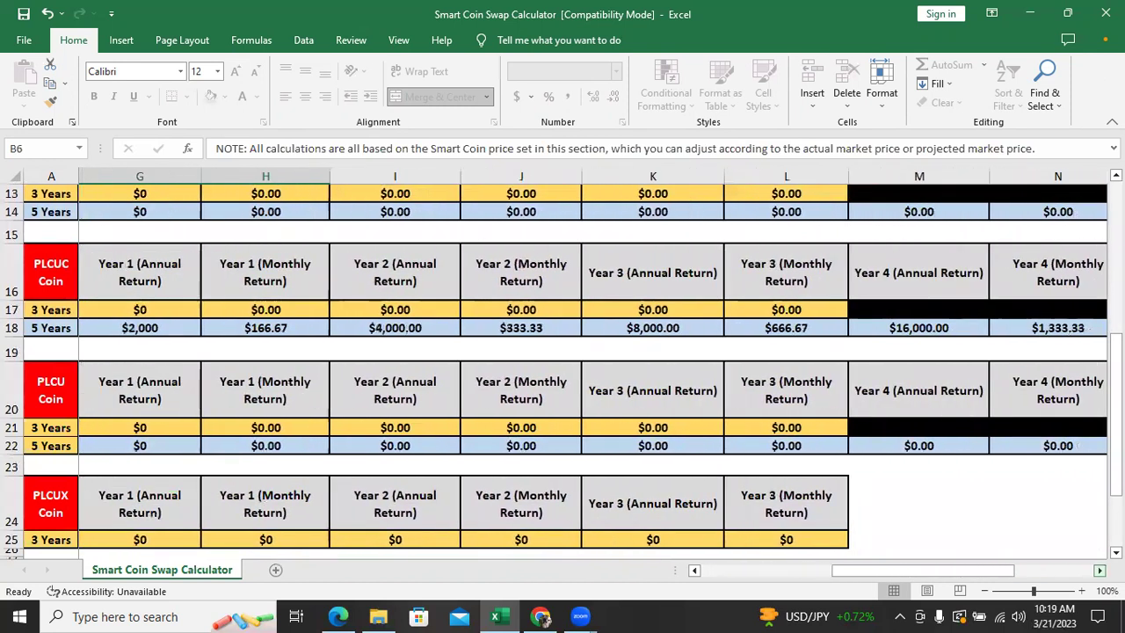
scroll(543, 620, "right", 1)
scroll(542, 620, "right", 1)
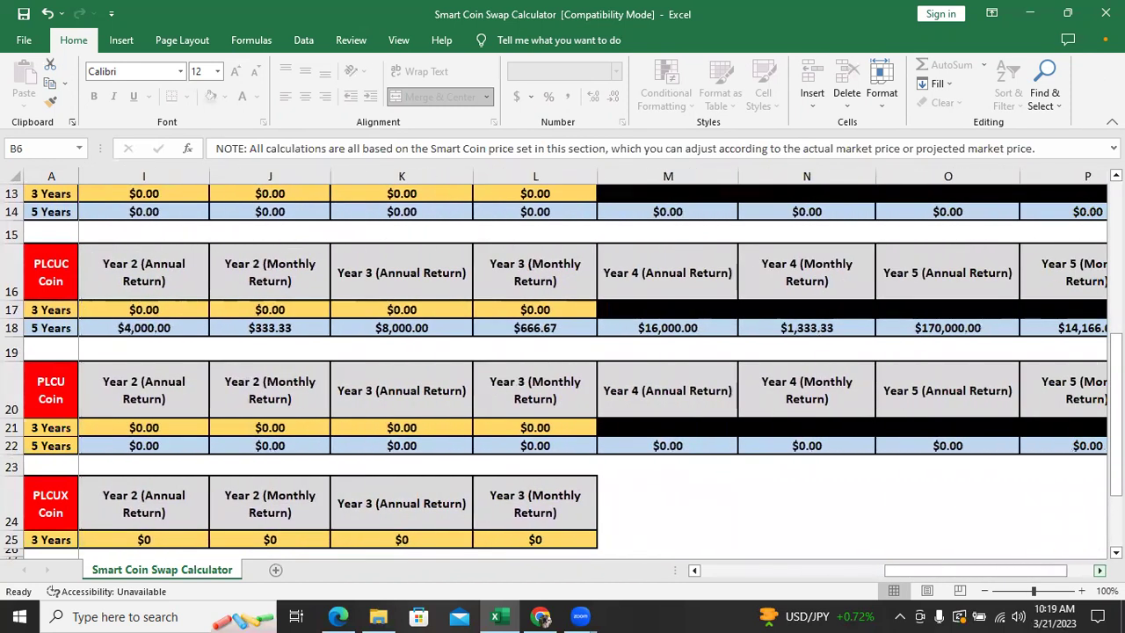
scroll(543, 619, "right", 1)
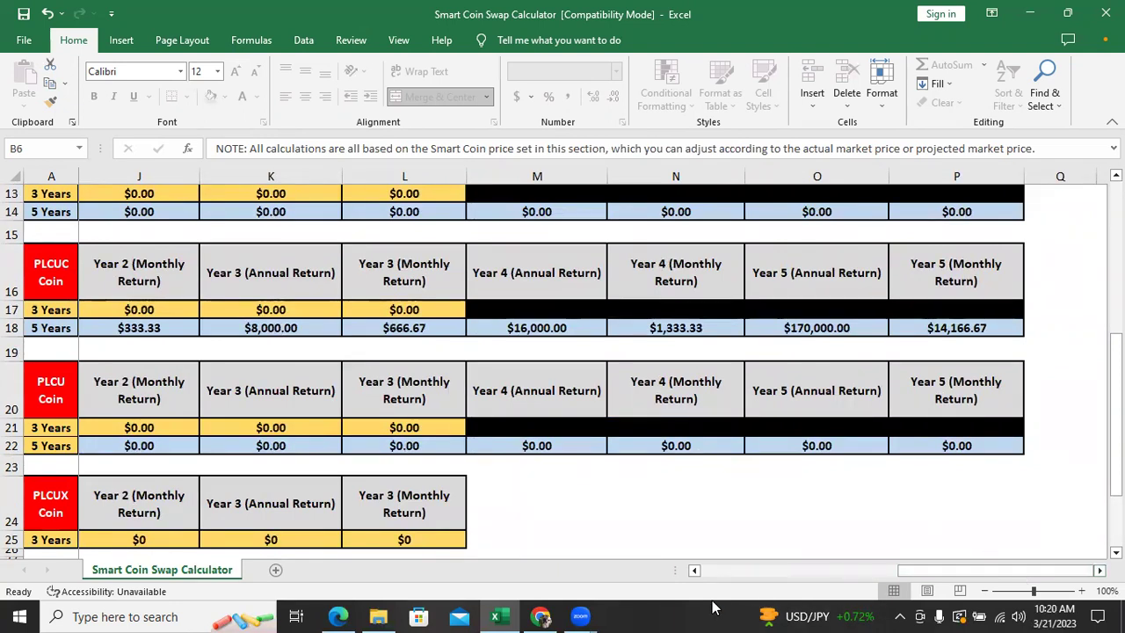
left_click(695, 570)
left_click_drag(694, 570, 695, 570)
- Set the Smart Coin Market Dollar Price to $10 and bring the recalculated PLCUC rows into view
scroll(562, 369, "up", 4)
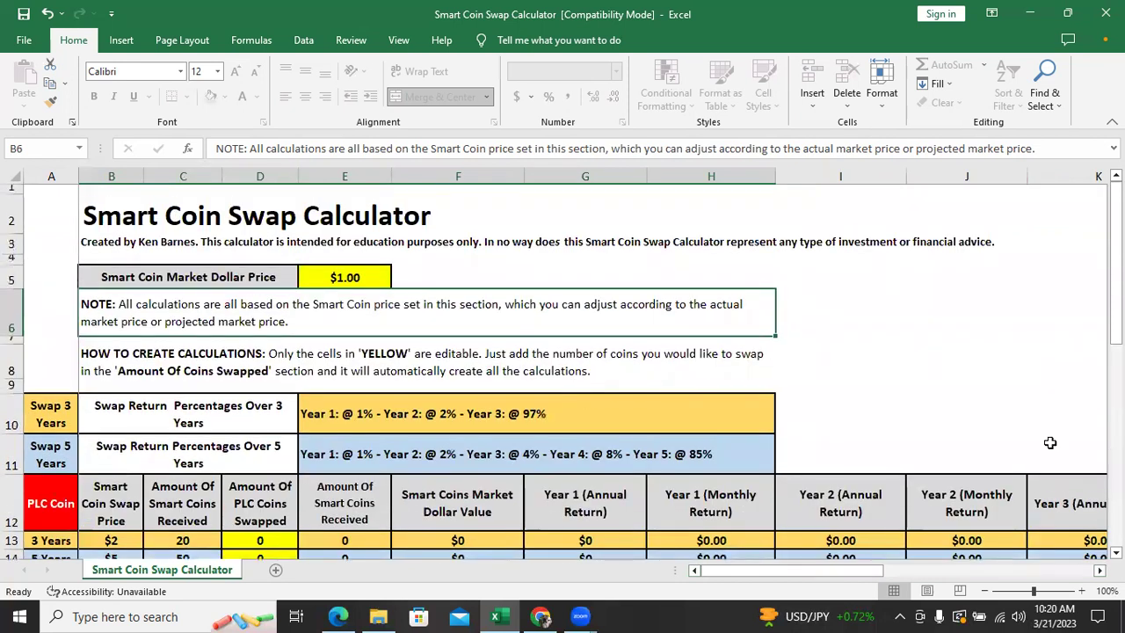
left_click(362, 278)
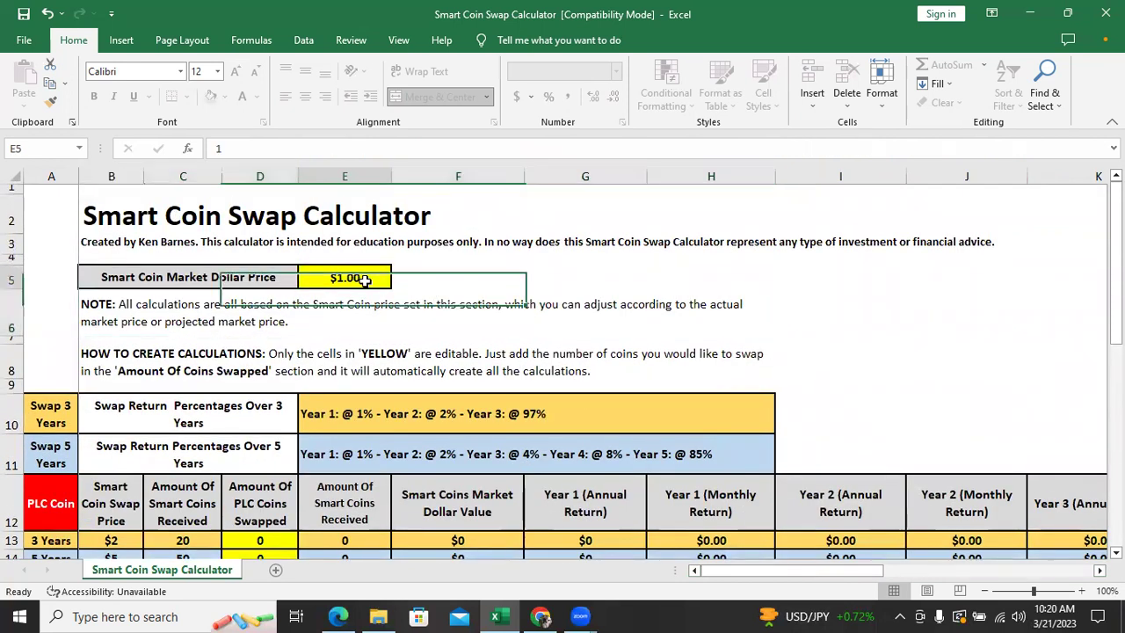
type("10")
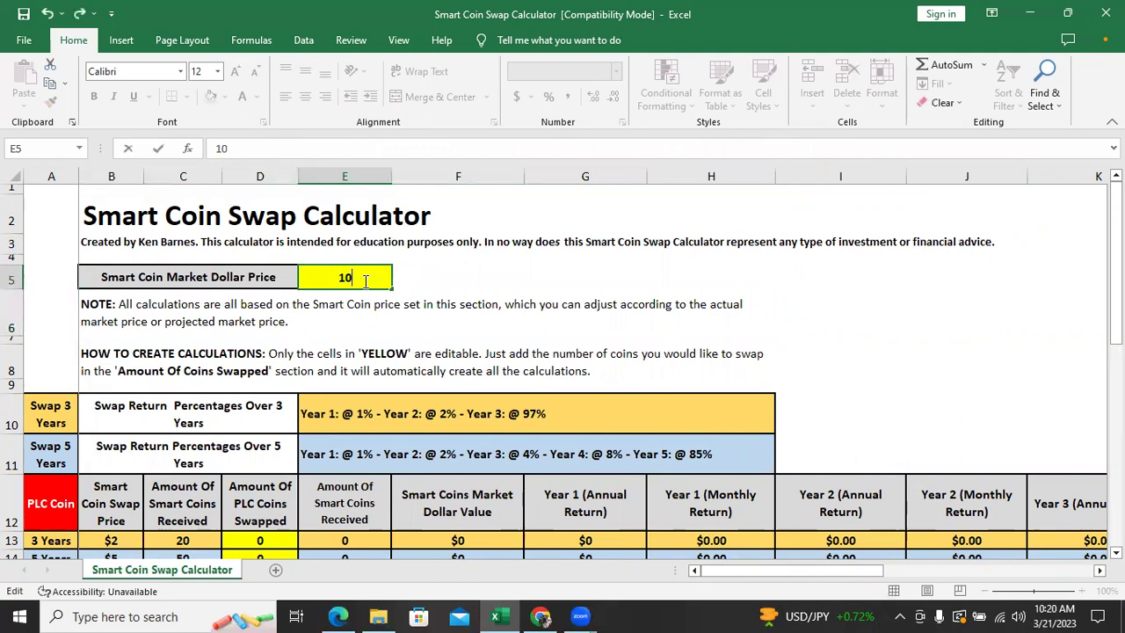
key("Return")
scroll(523, 246, "down", 5)
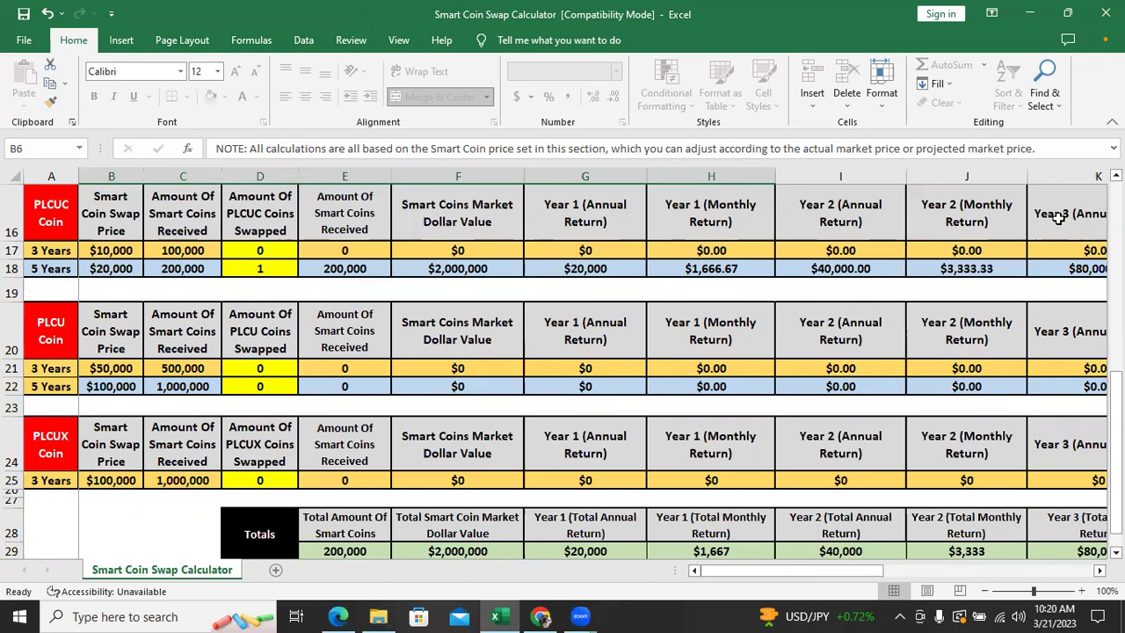
- Check the $10 Smart Coin price against the recalculated PLCUC 5-year row and the totals
scroll(1055, 222, "up", 5)
scroll(1043, 227, "down", 2)
scroll(1043, 227, "up", 1)
scroll(1043, 226, "down", 3)
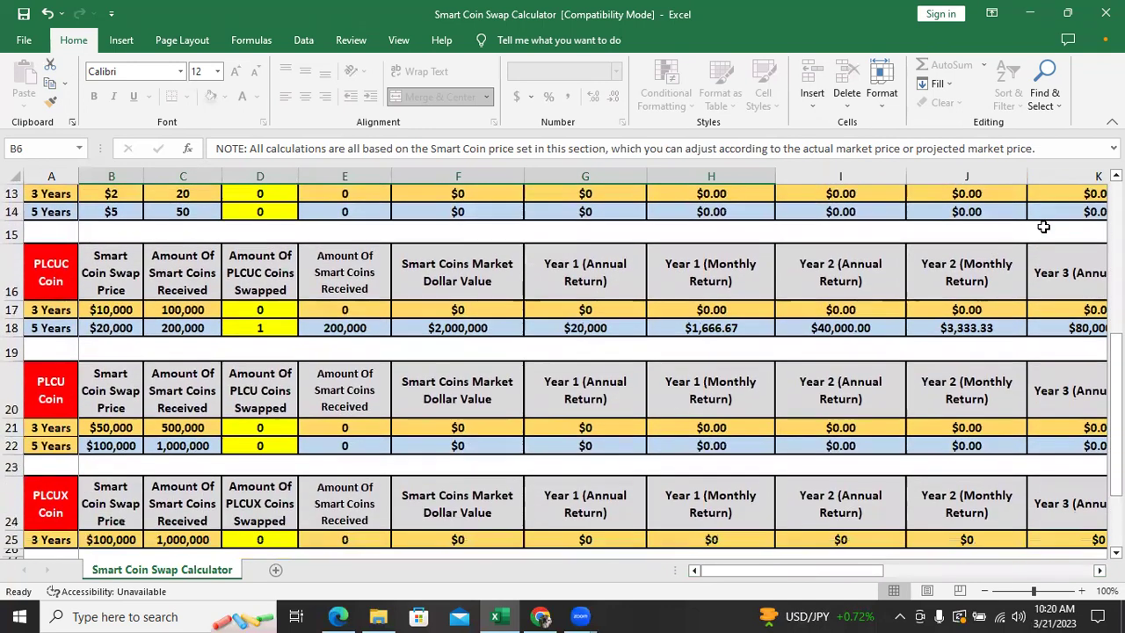
scroll(1046, 233, "up", 4)
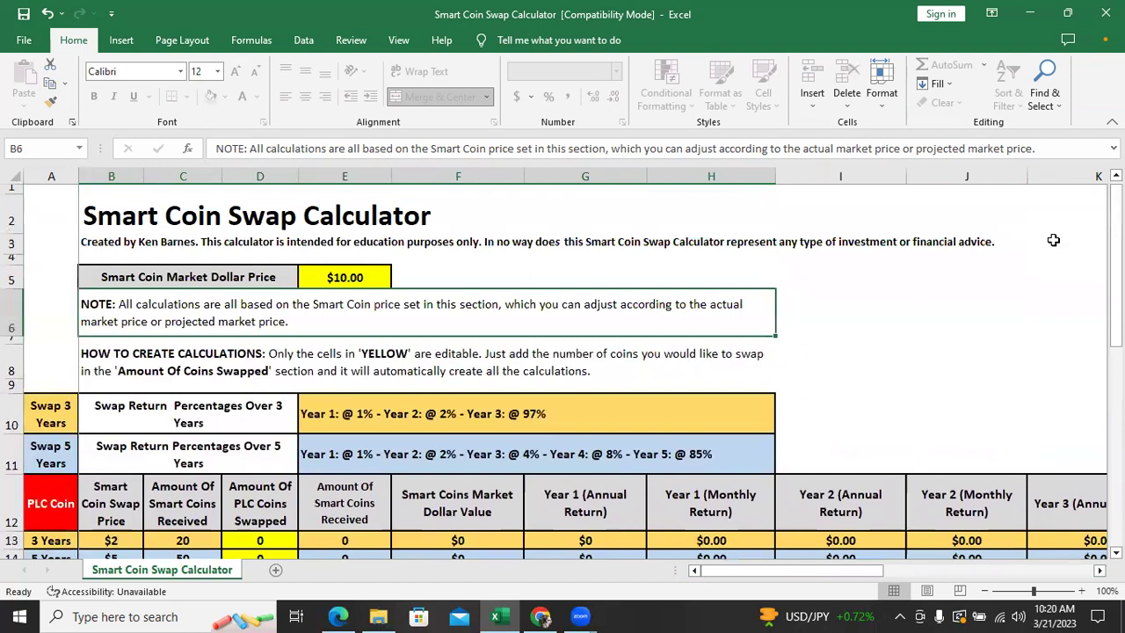
scroll(1052, 240, "down", 3)
scroll(1052, 239, "up", 2)
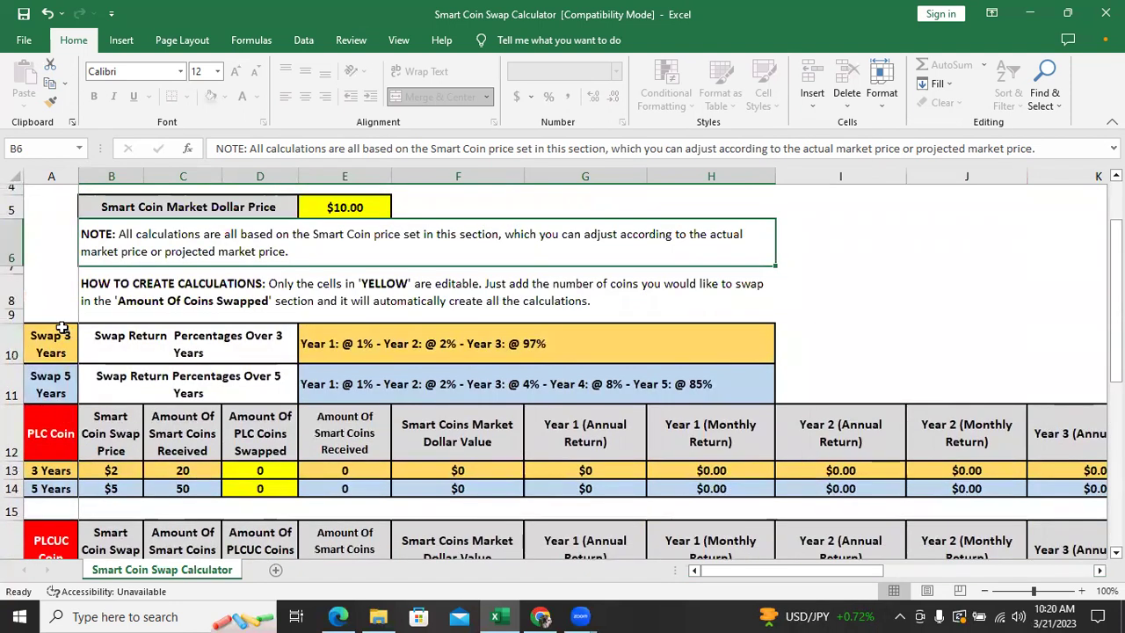
scroll(101, 461, "down", 2)
scroll(57, 470, "down", 2)
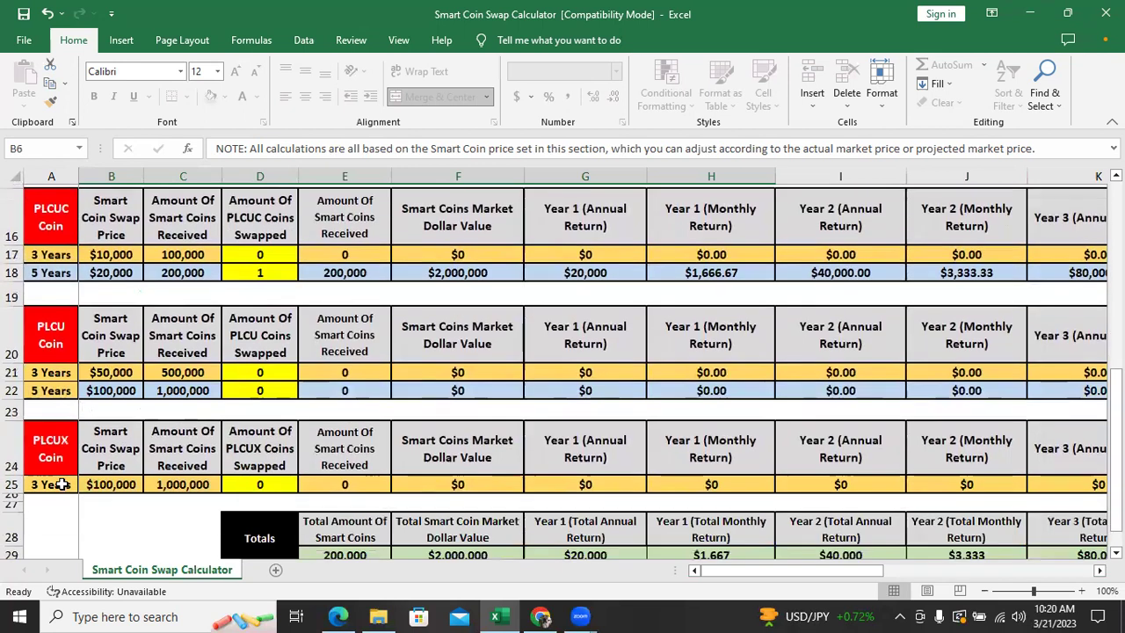
- Compare the 3-year and 5-year swap return percentages with the PLCUC returns and the totals row
scroll(595, 433, "up", 5)
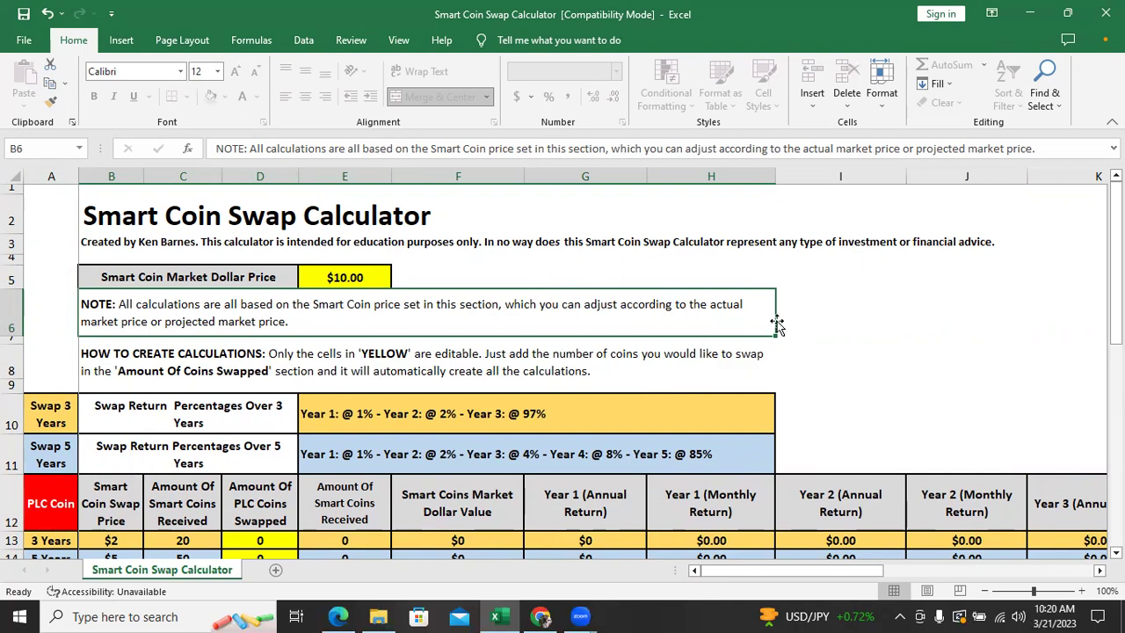
scroll(828, 326, "down", 1)
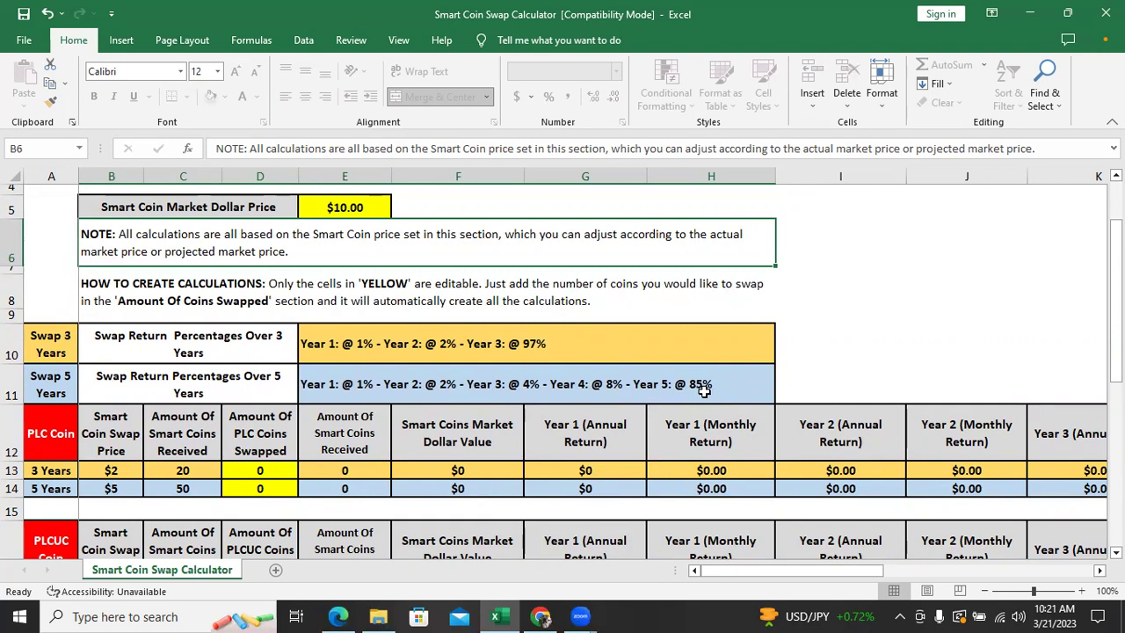
scroll(704, 390, "down", 4)
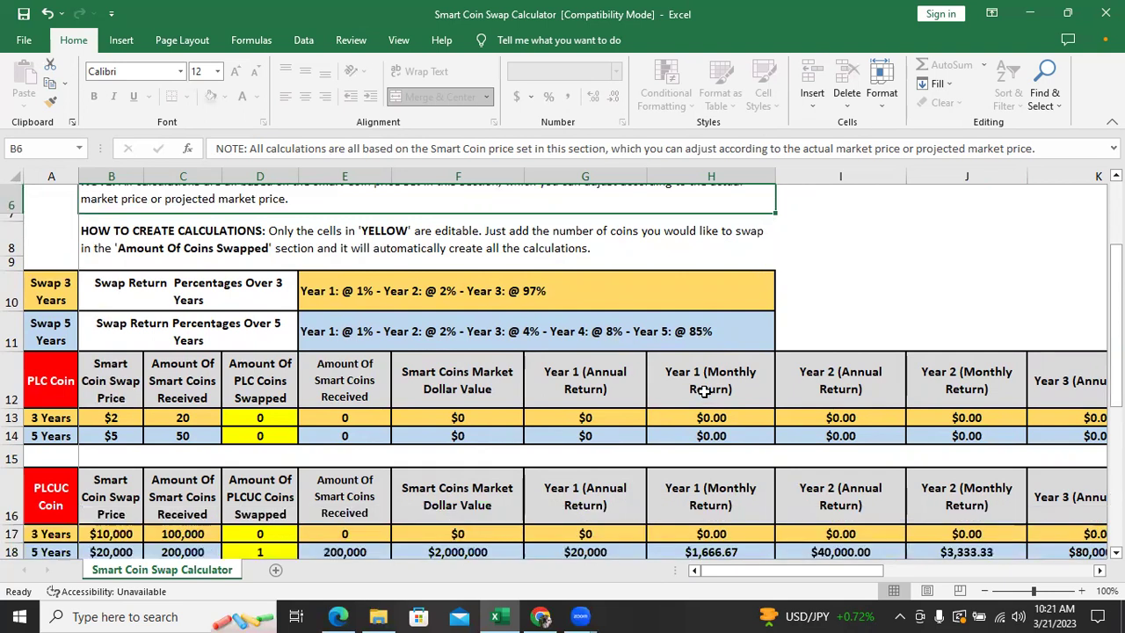
scroll(704, 391, "down", 1)
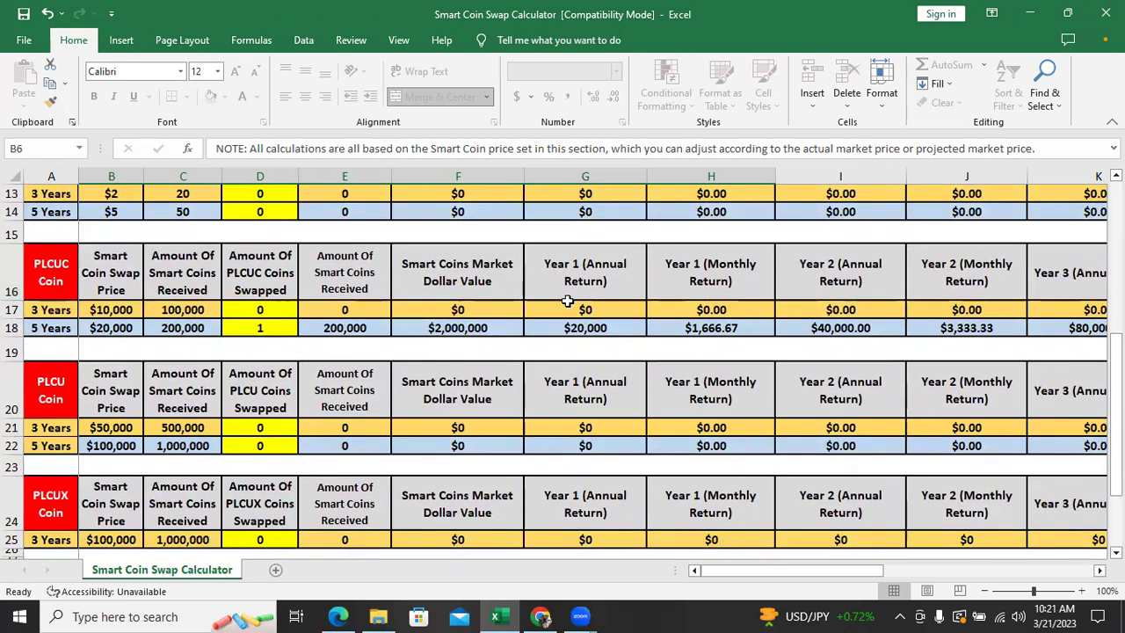
scroll(711, 508, "up", 4)
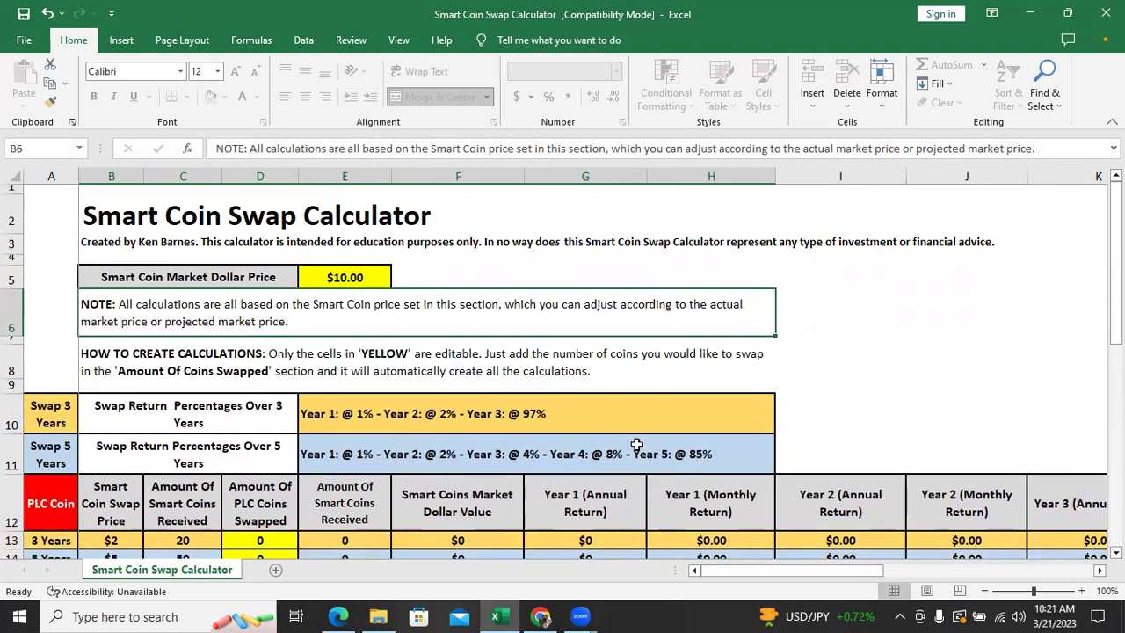
scroll(636, 445, "down", 6)
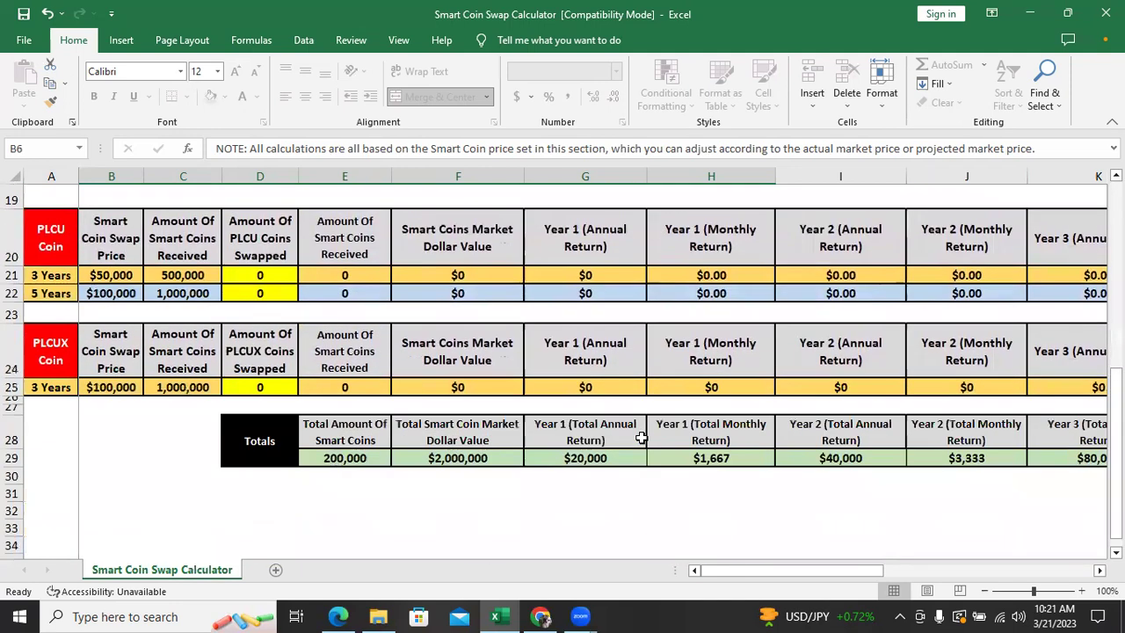
scroll(641, 434, "up", 2)
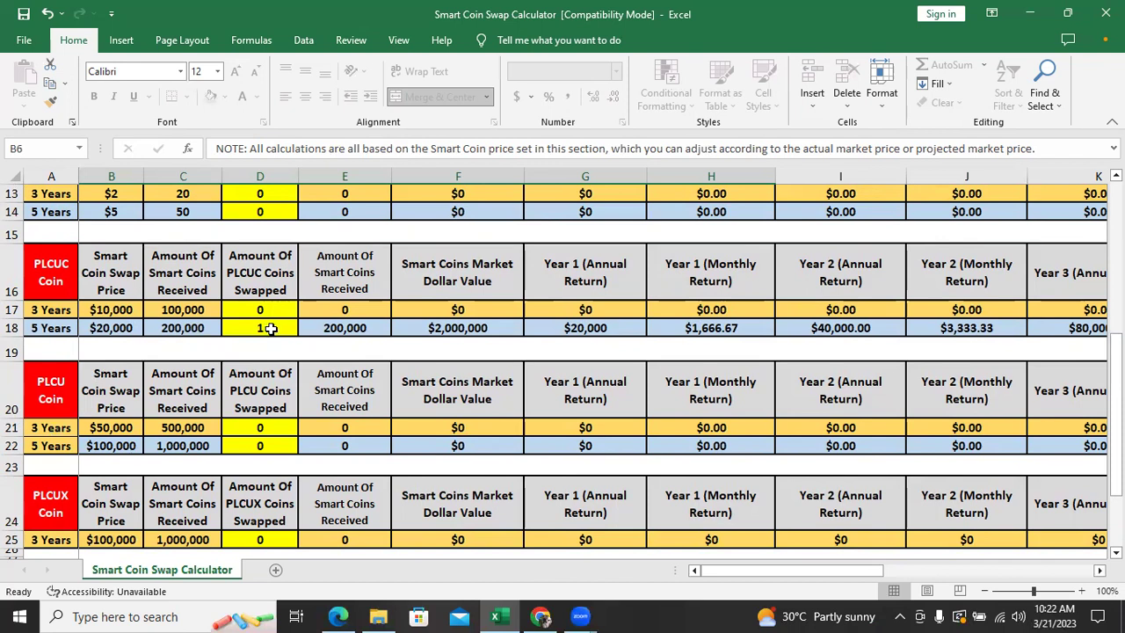
left_click(26, 616)
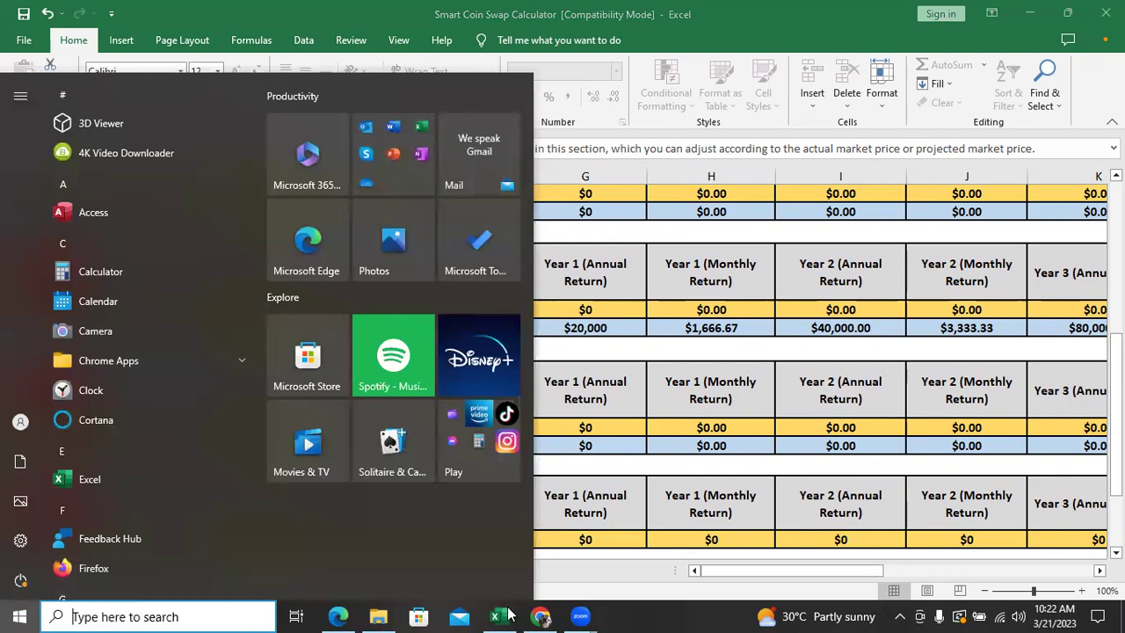
left_click(666, 566)
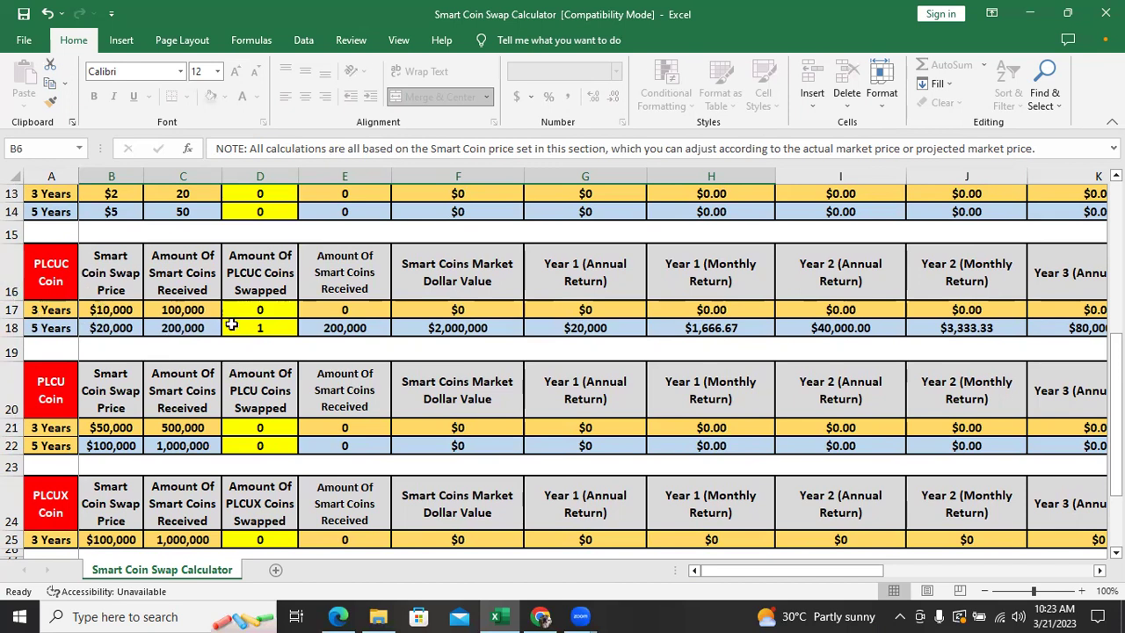
- Enter 0.005 as the amount of PLCUX coins swapped in the 3 Years row
scroll(211, 387, "down", 2)
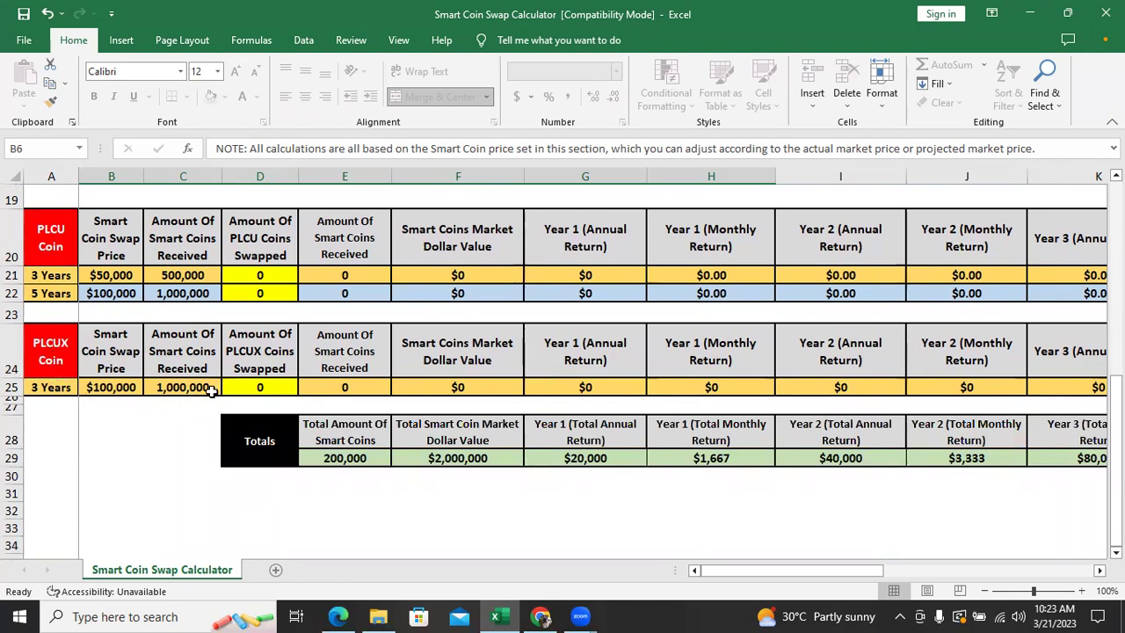
left_click(263, 388)
key("BackSpace")
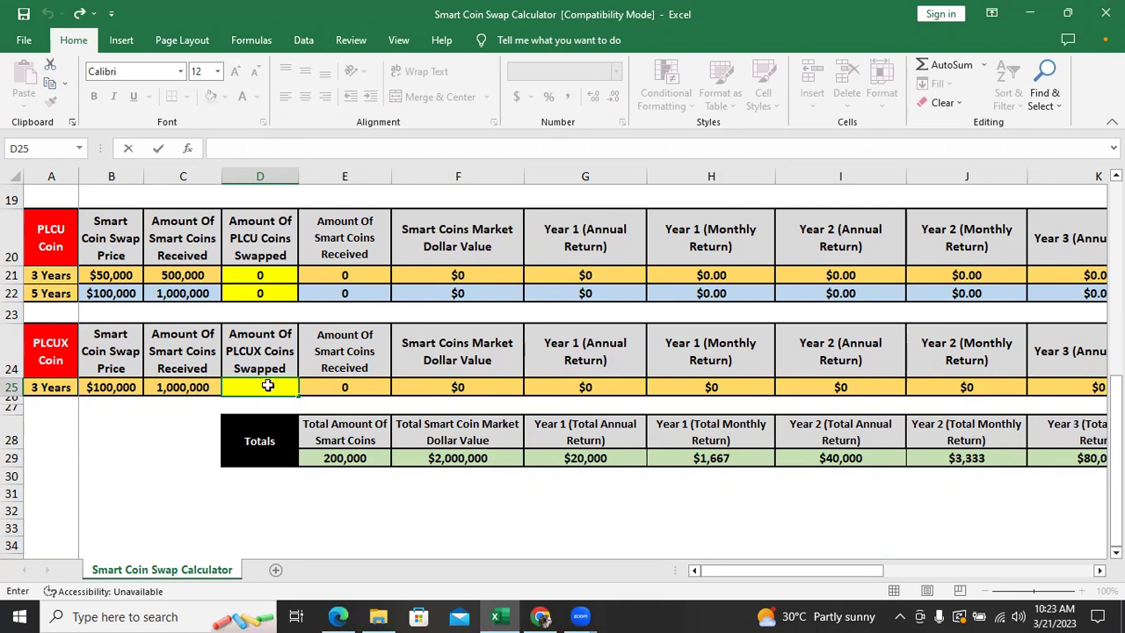
scroll(264, 387, "up", 1)
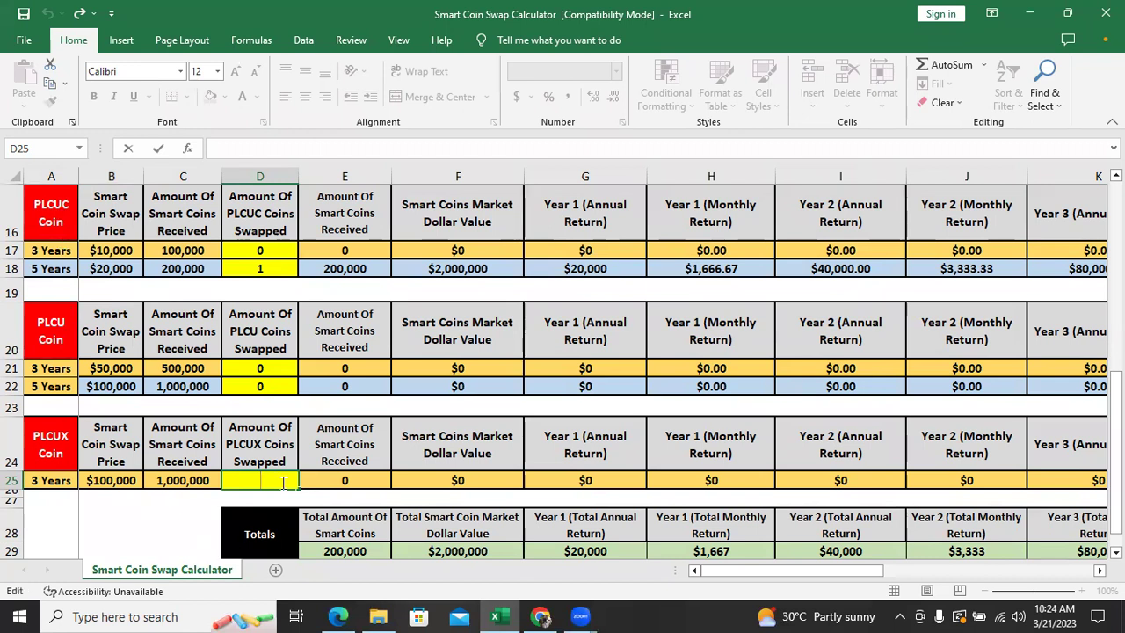
type("0.005")
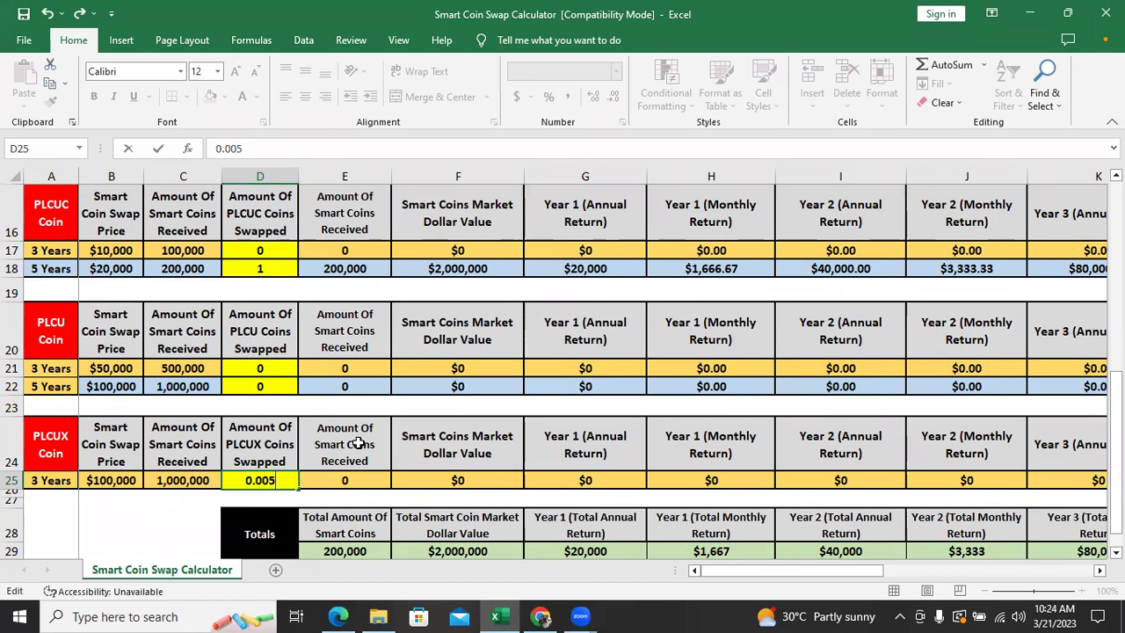
- Set the Smart Coin Market Dollar Price to $0.10 and check the recalculated PLCUX, PLCUC and totals rows
scroll(355, 446, "up", 5)
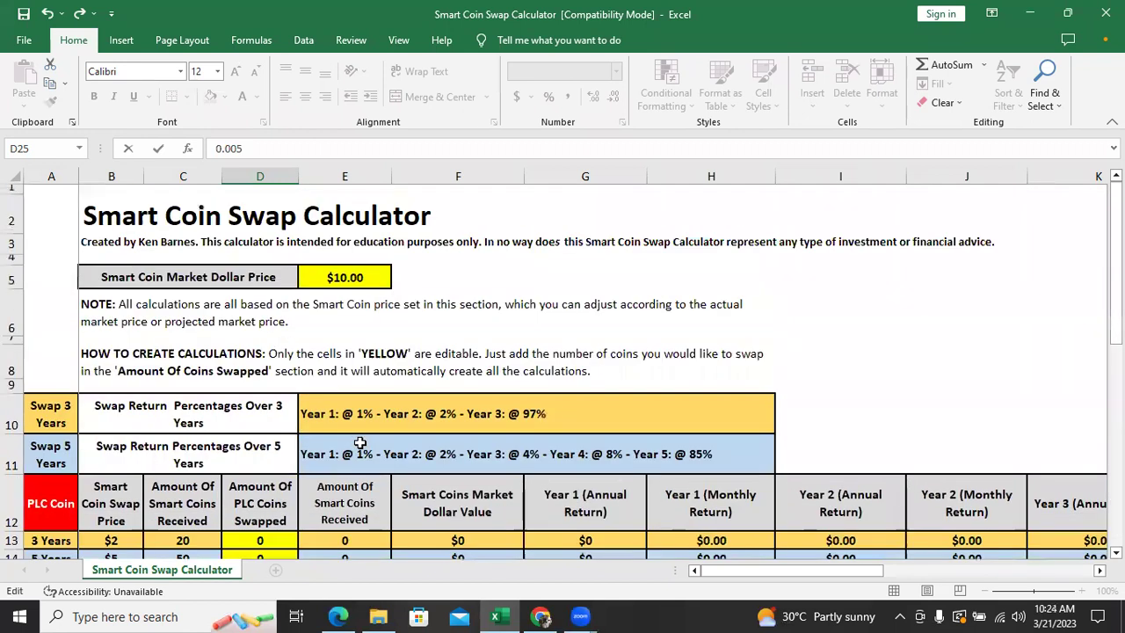
double_click(360, 275)
key("BackSpace")
key("BackSpace")
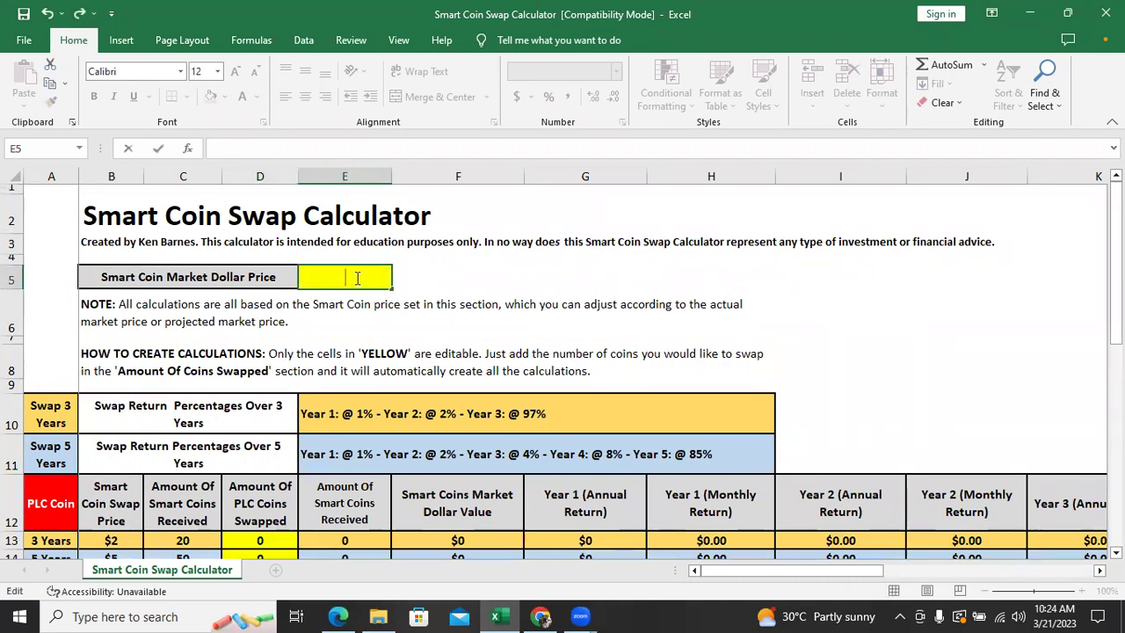
type("0.1")
key("Return")
scroll(204, 410, "down", 6)
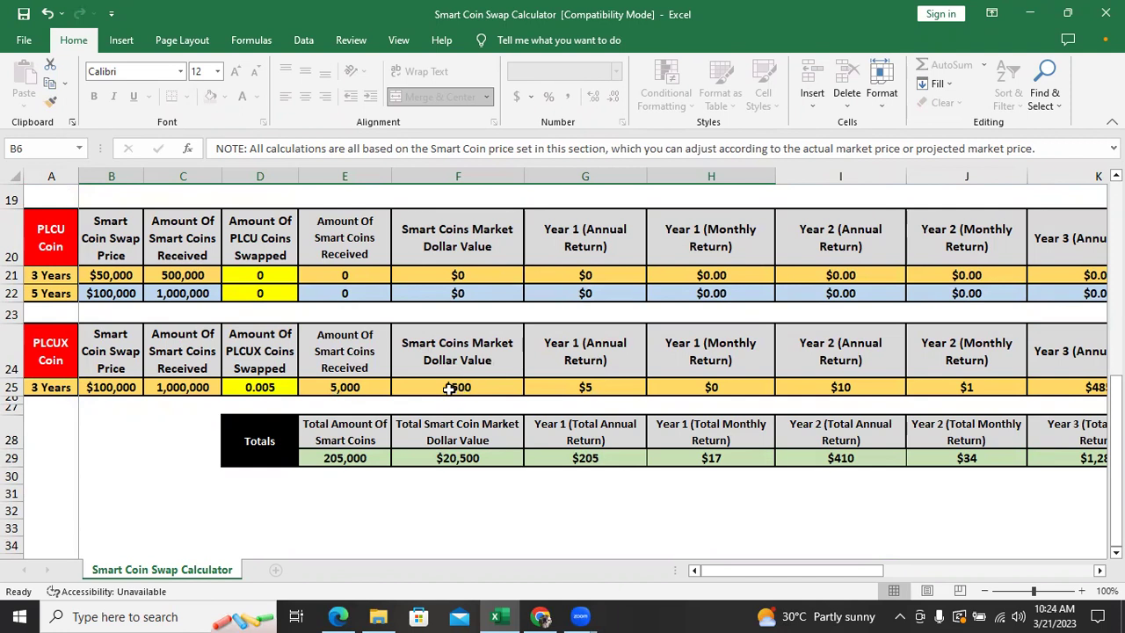
scroll(466, 391, "up", 2)
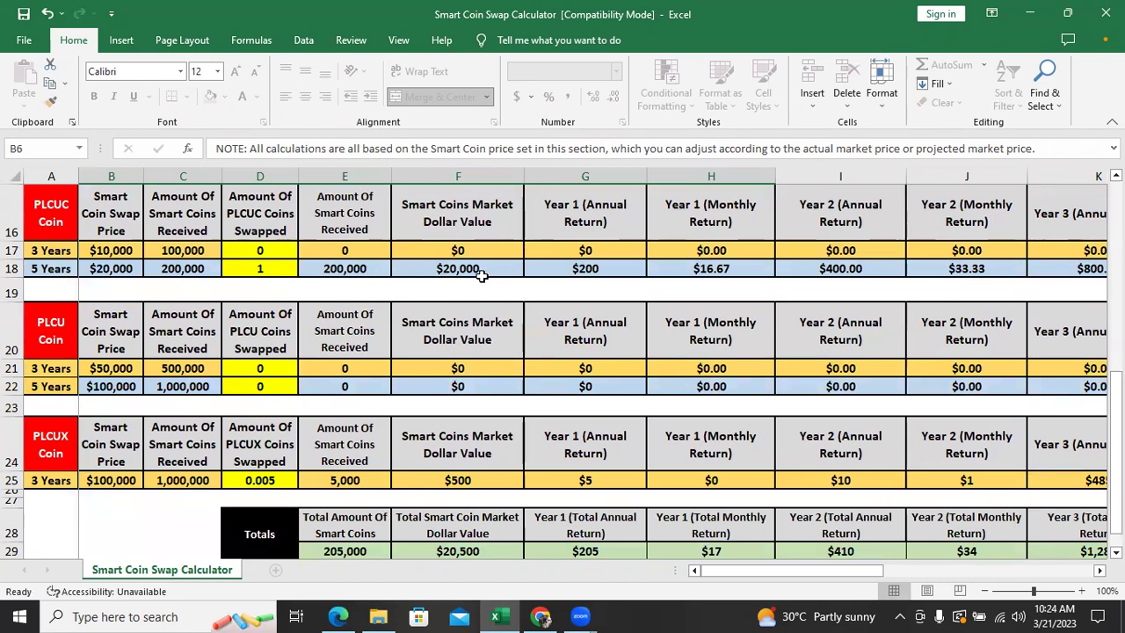
scroll(483, 276, "down", 1)
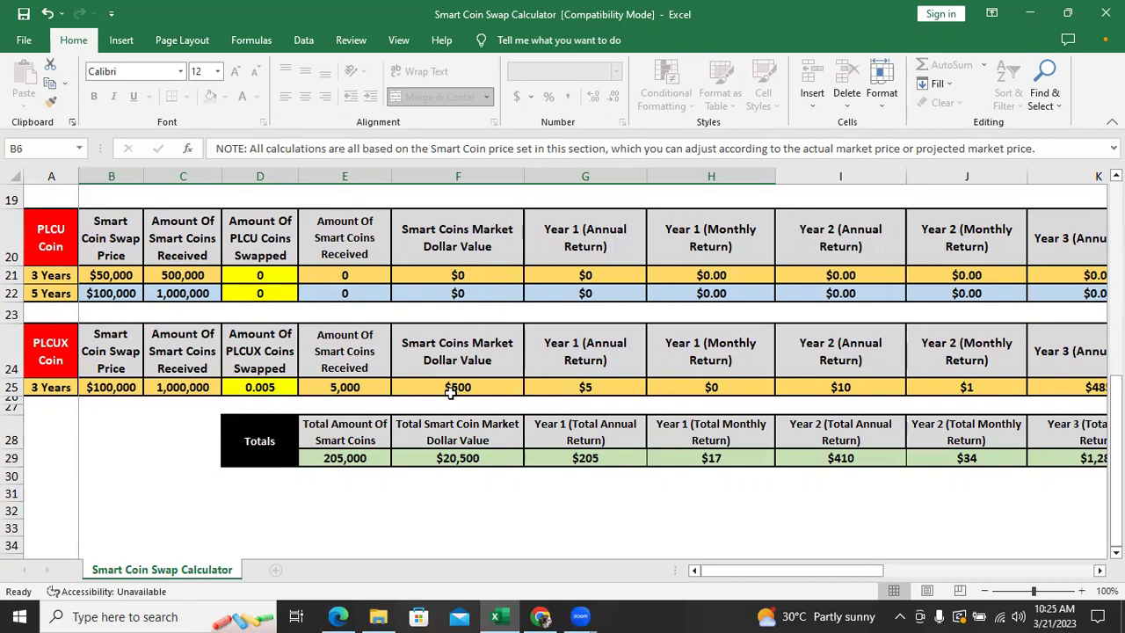
- Change the amount of PLCUX coins swapped in the 3 Years row to 0.05 and check the recalculated values
left_click(275, 383)
key("BackSpace")
type("0.05")
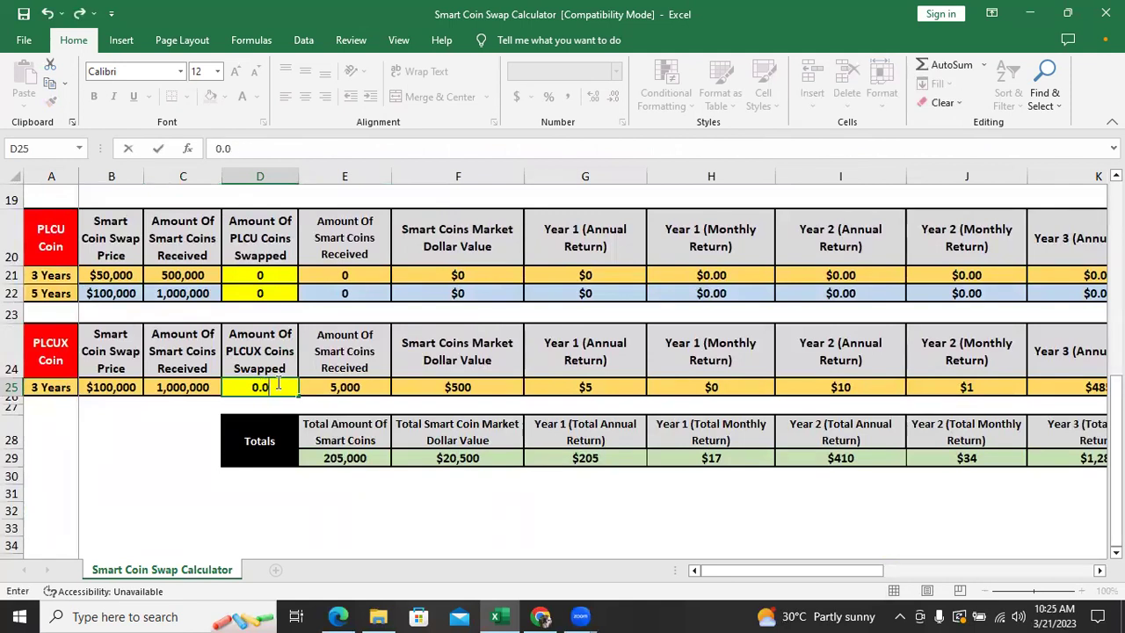
key("Return")
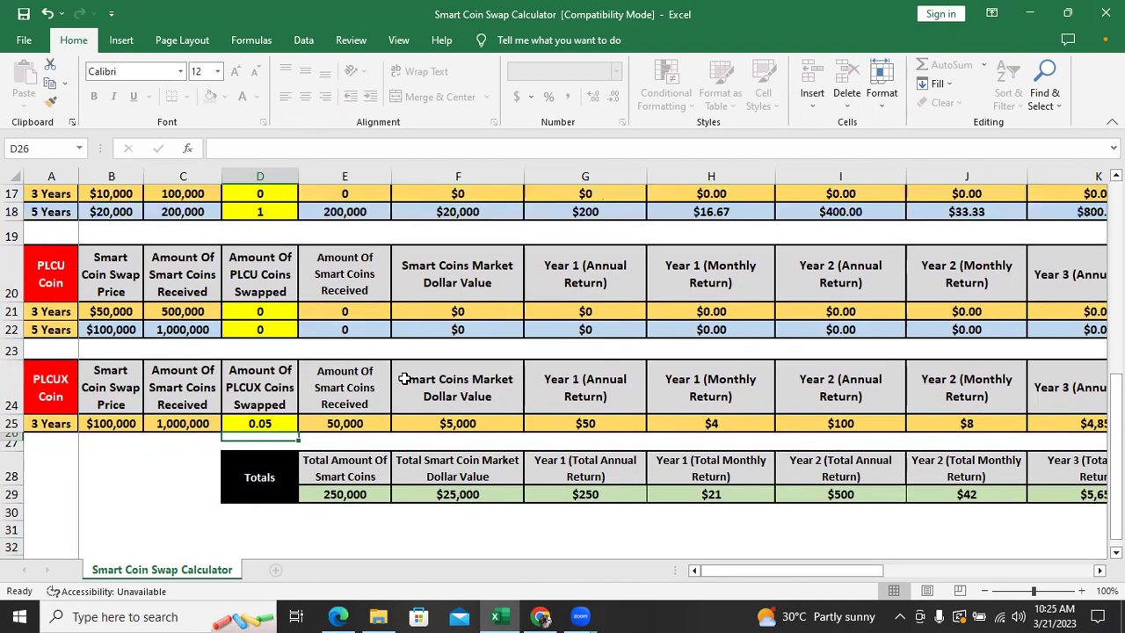
scroll(404, 378, "up", 1)
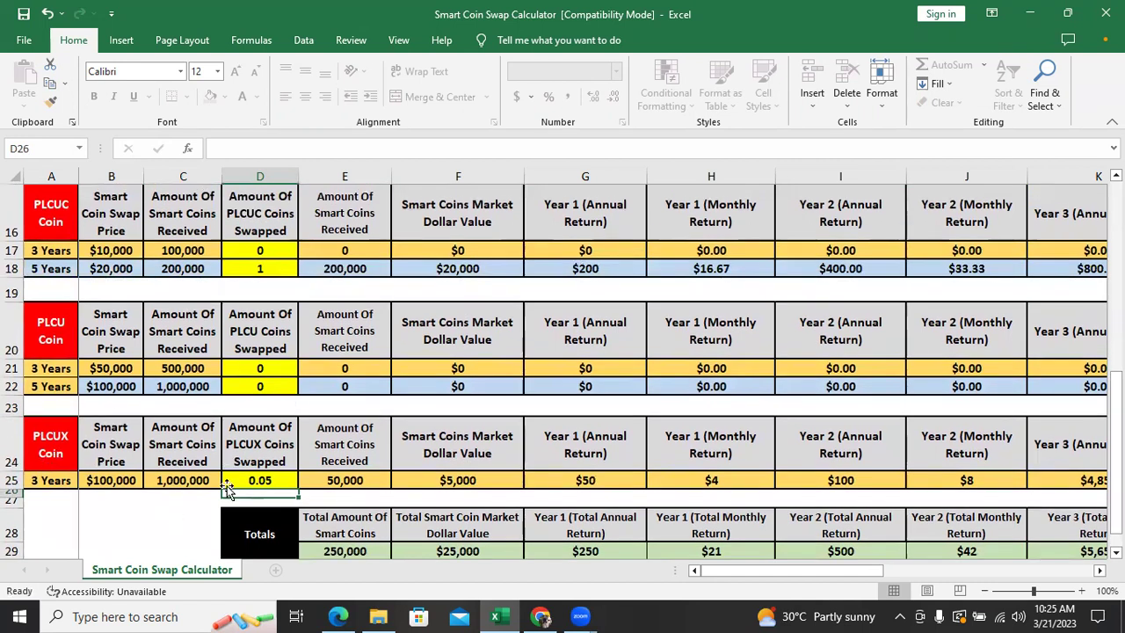
scroll(227, 477, "up", 5)
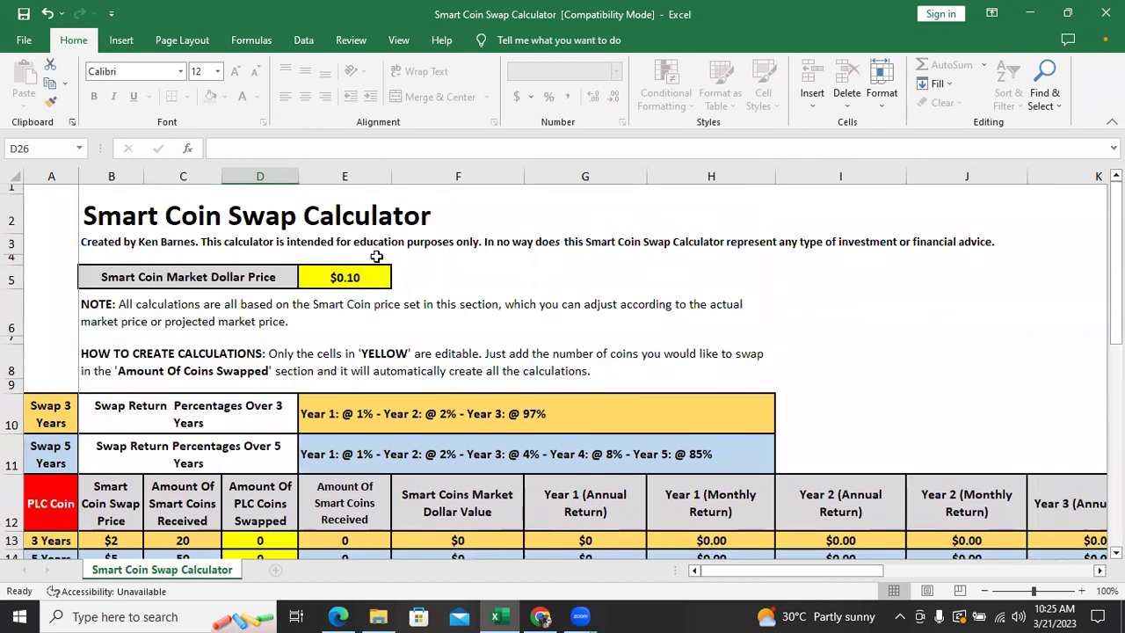
- Set the Smart Coin Market Dollar Price to $1.00 and check the recalculated PLCUC, PLCUX and totals rows
scroll(404, 316, "down", 7)
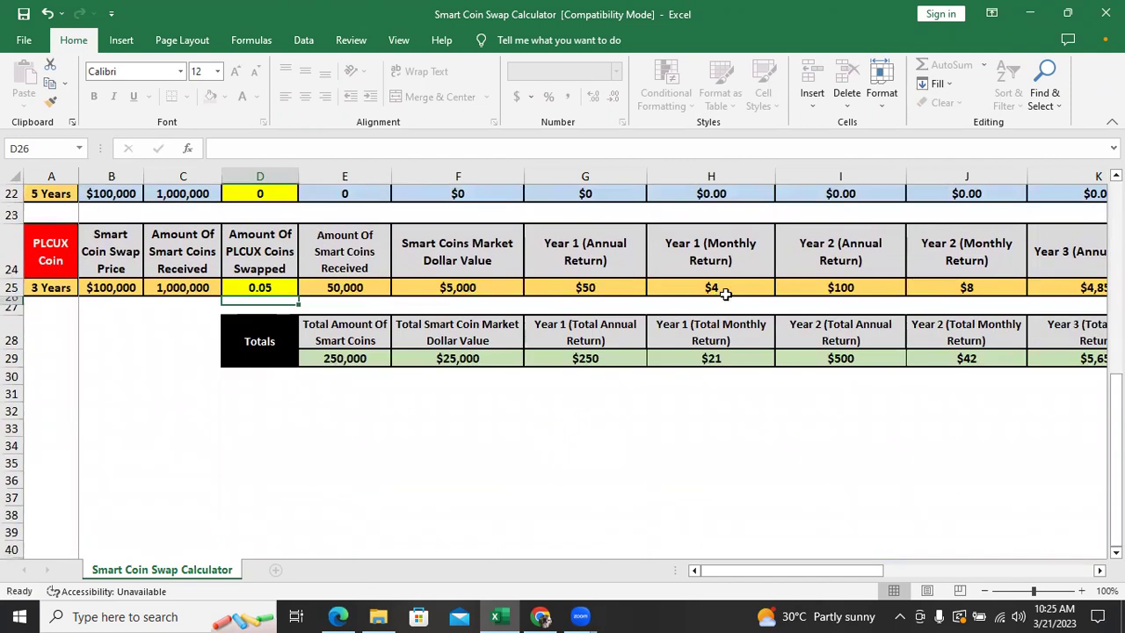
scroll(712, 299, "up", 6)
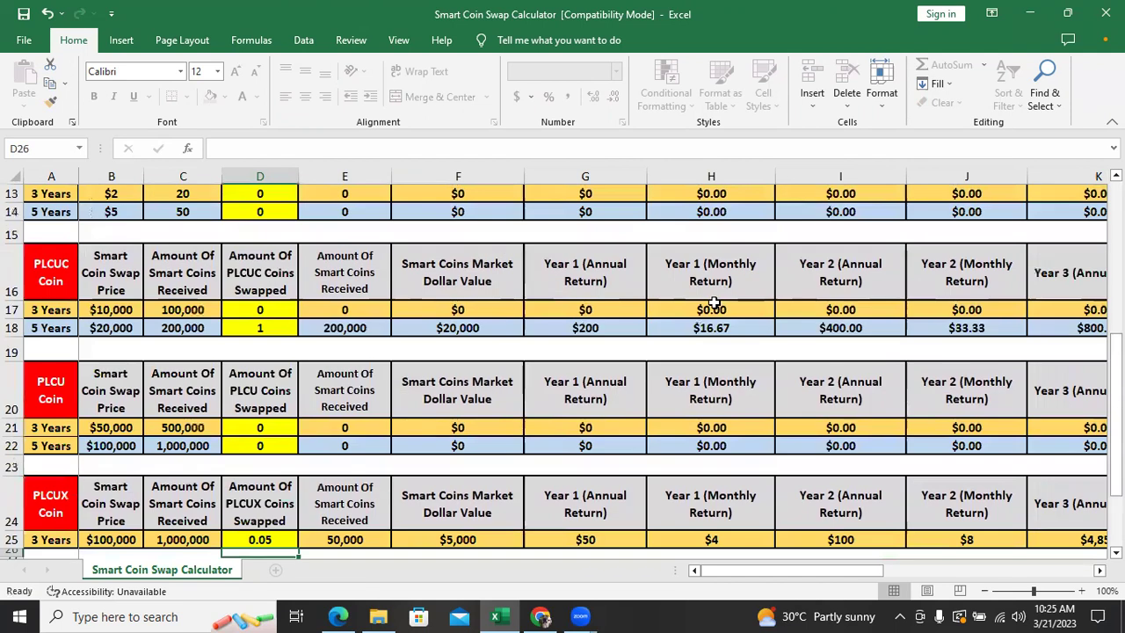
double_click(355, 209)
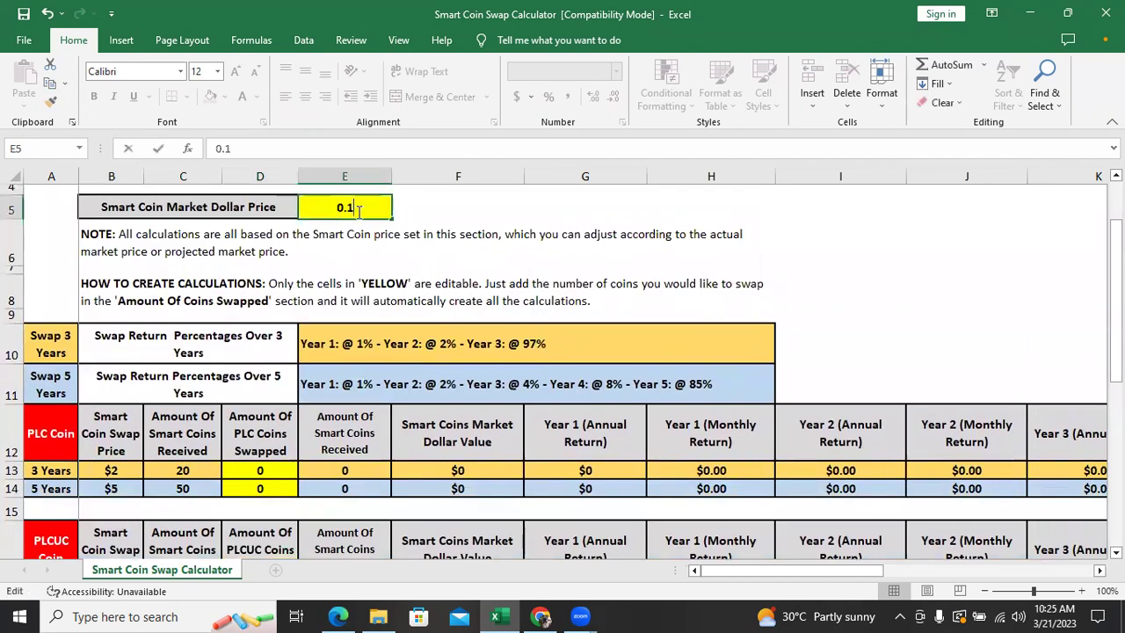
key("BackSpace")
key("BackSpace")
key("BackSpace")
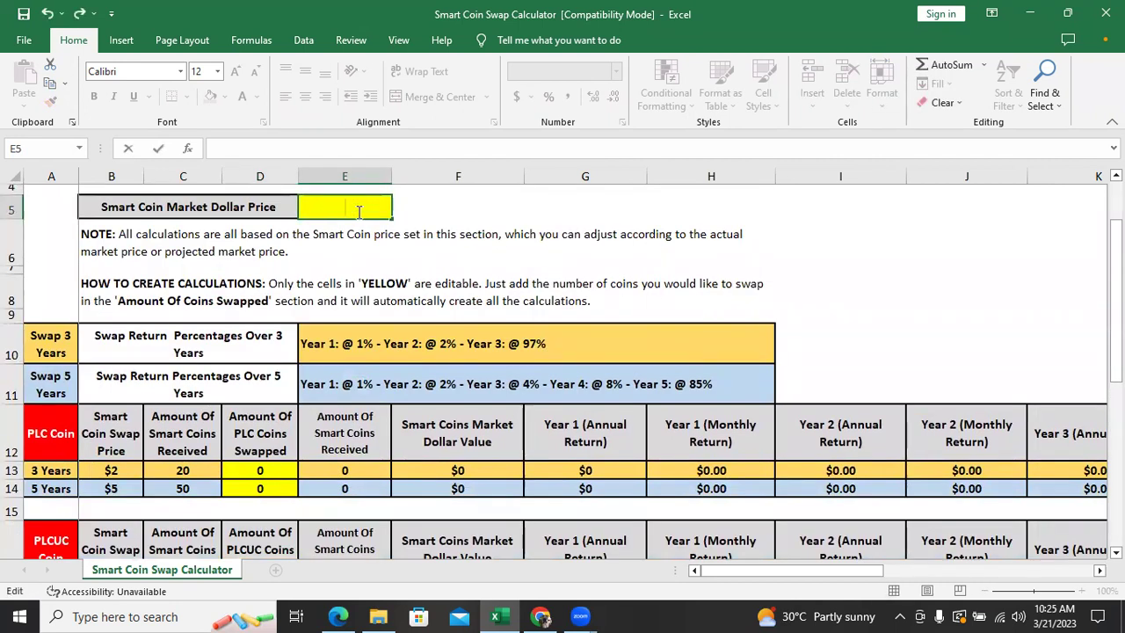
type("1")
key("Return")
scroll(380, 246, "down", 7)
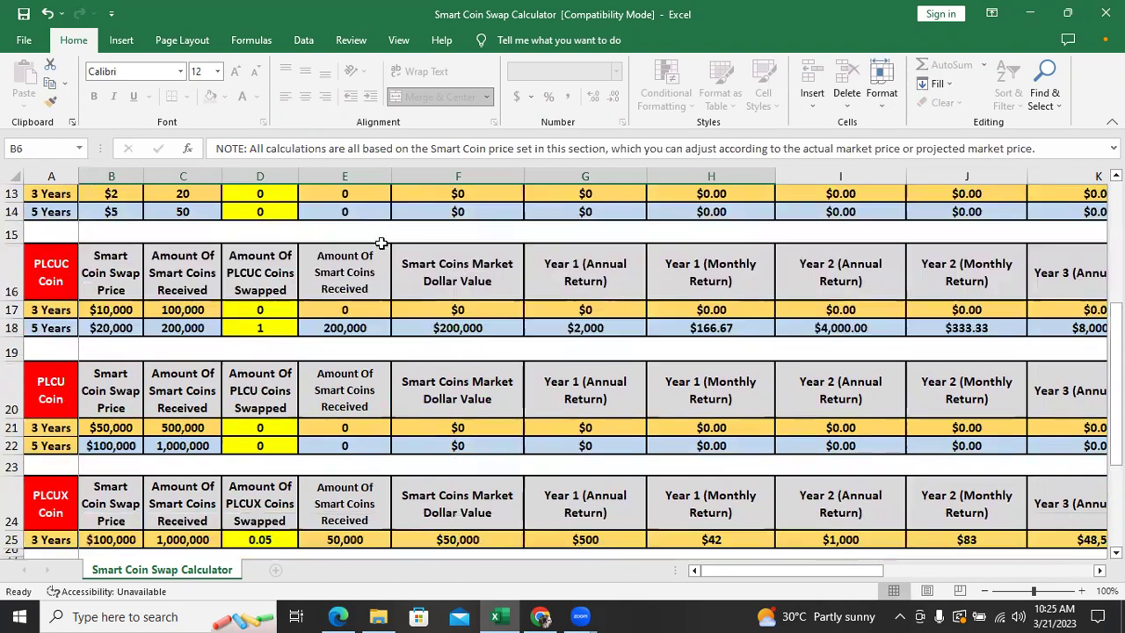
scroll(382, 342, "up", 2)
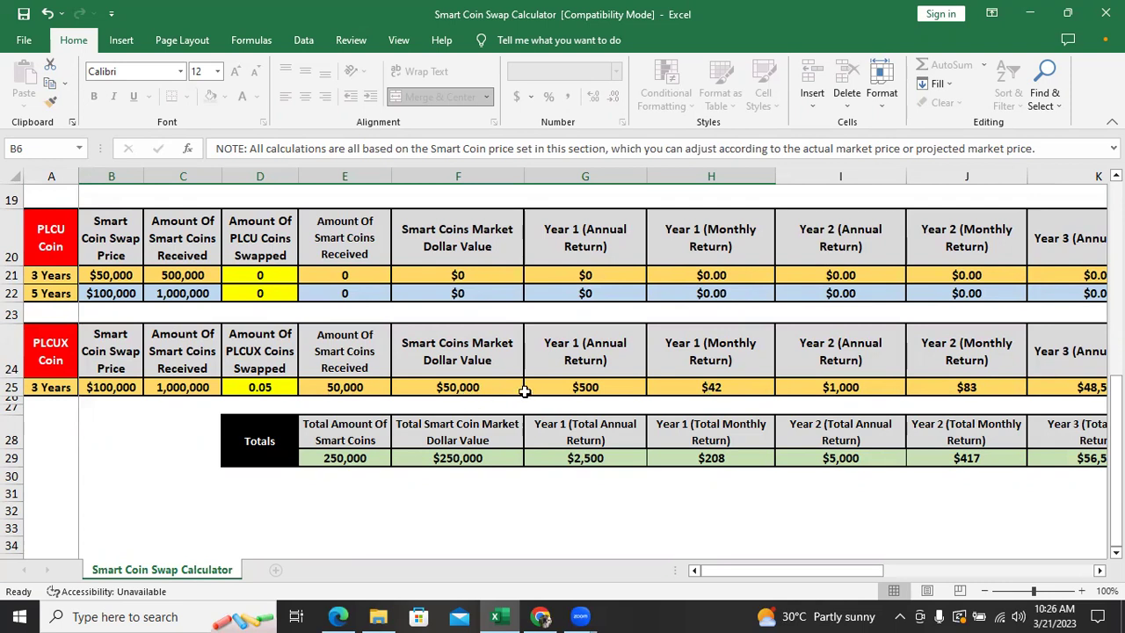
scroll(528, 391, "up", 6)
left_click(336, 281)
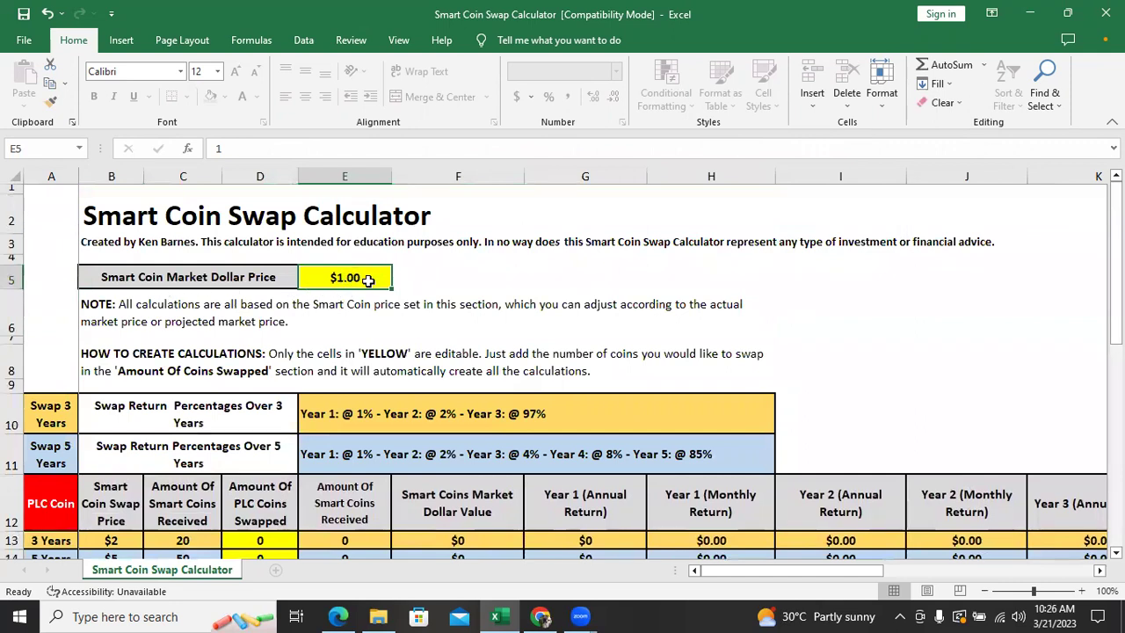
scroll(366, 299, "down", 2)
scroll(366, 299, "down", 5)
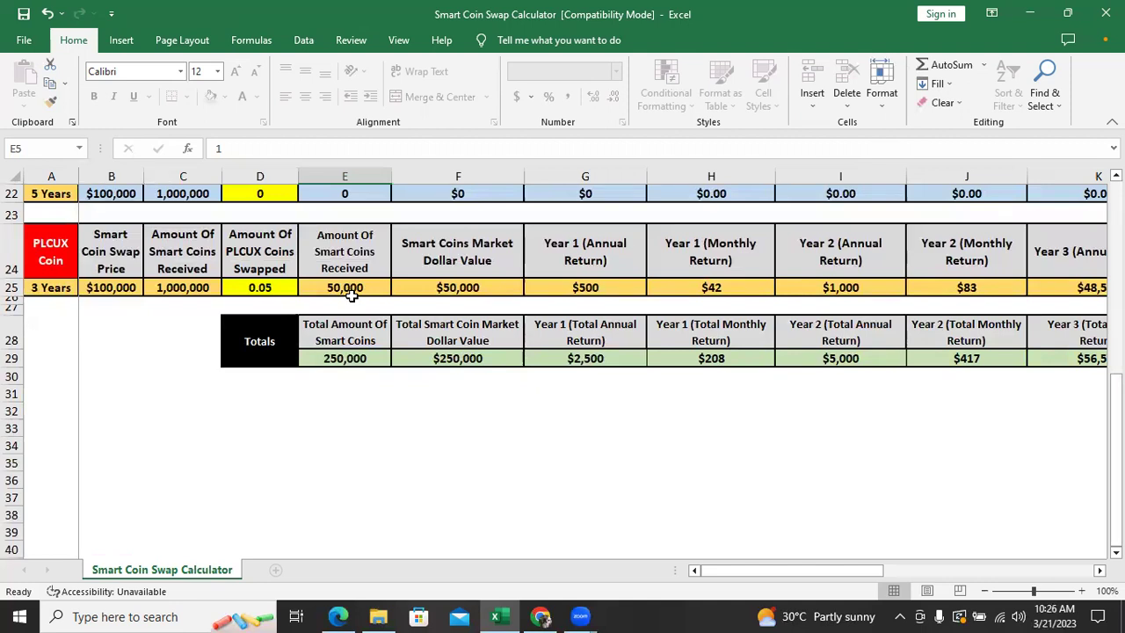
- Set the Smart Coin Market Dollar Price back to $0.10 and check the recalculated PLCUX and totals rows
scroll(500, 339, "up", 7)
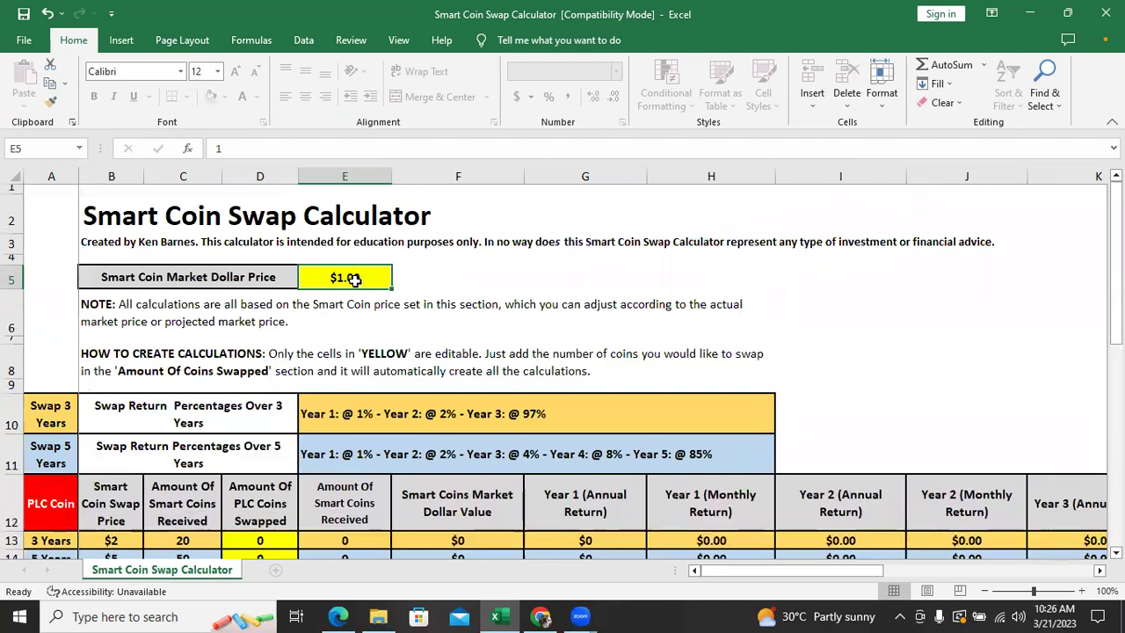
double_click(353, 280)
key("BackSpace")
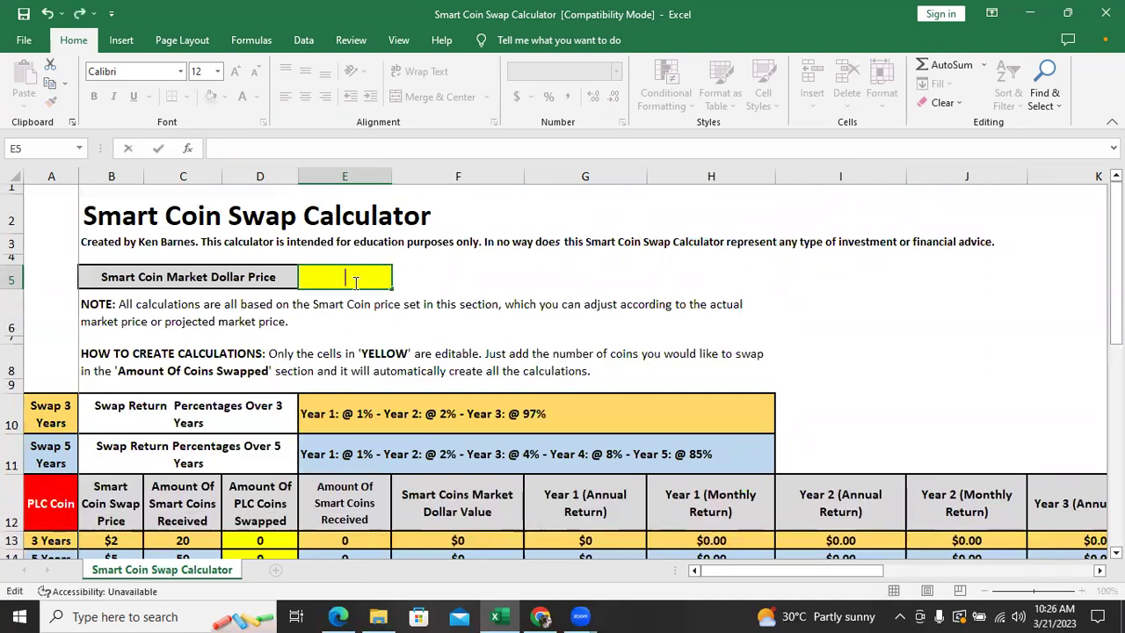
type("0.1")
key("Return")
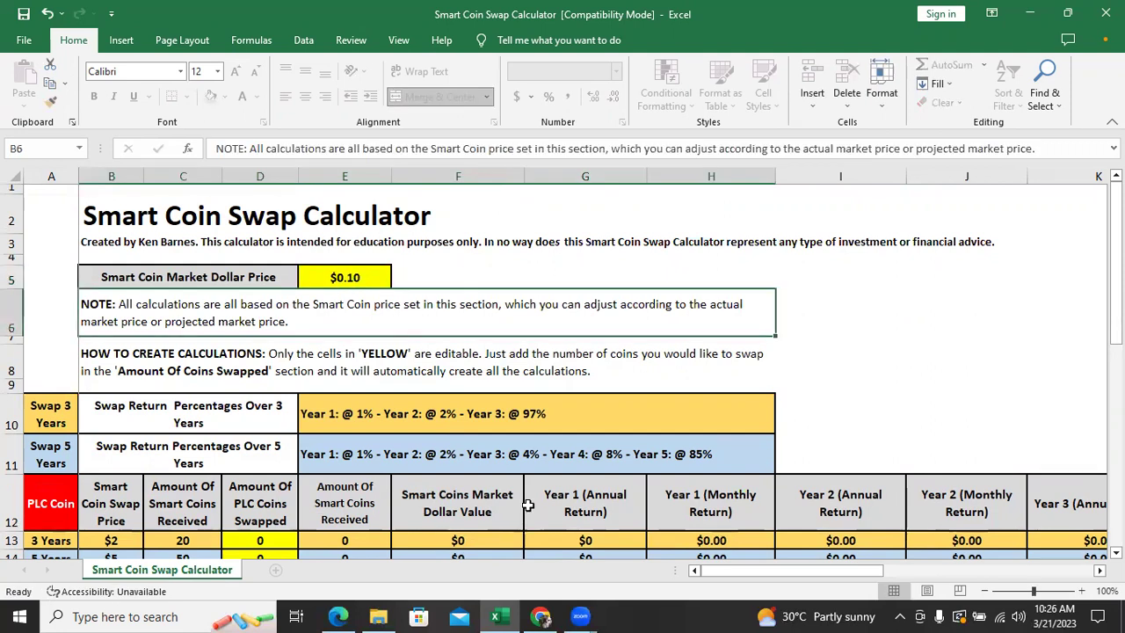
scroll(533, 517, "down", 5)
scroll(532, 517, "down", 1)
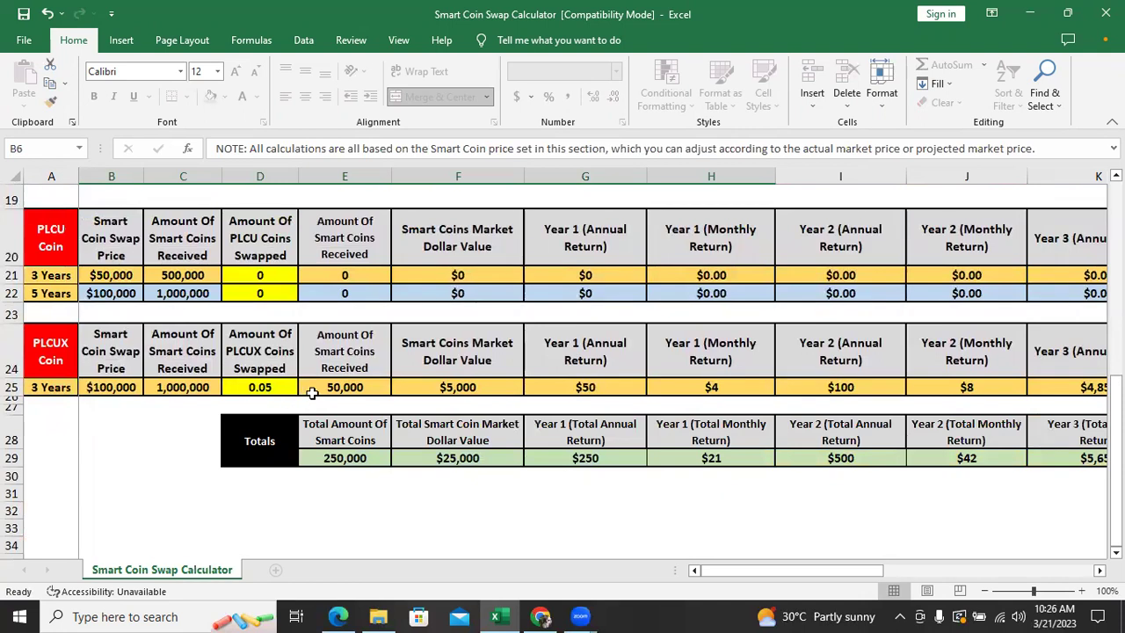
scroll(312, 389, "up", 6)
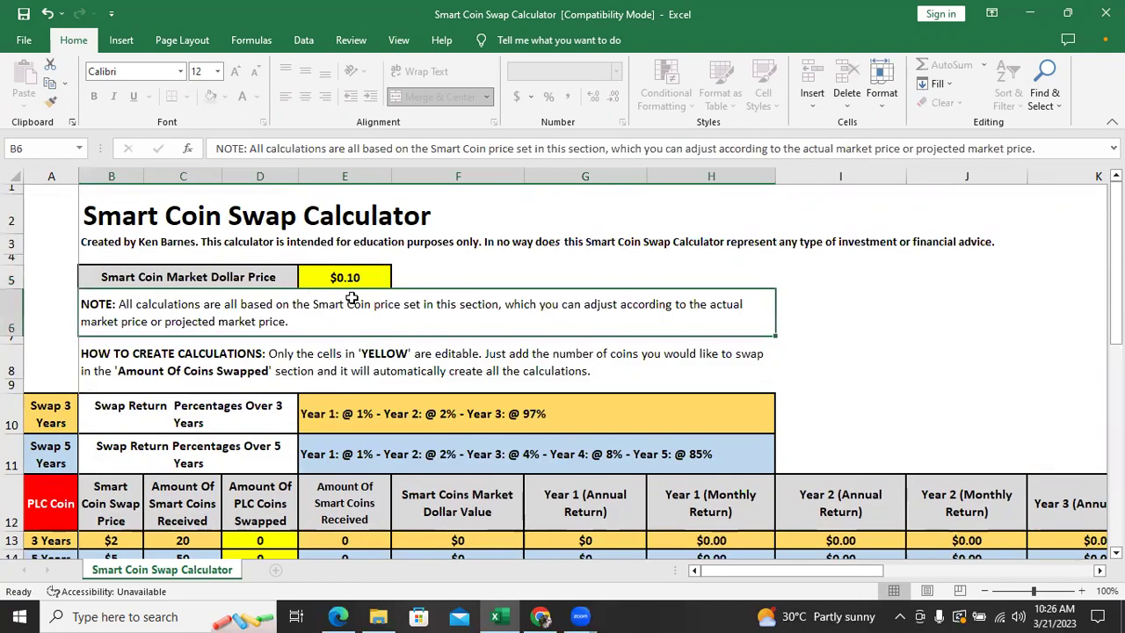
- Examine the annual and monthly returns in the PLCUX, PLCUC and totals rows against the 3-year and 5-year swap percentages
scroll(378, 413, "down", 4)
scroll(381, 426, "down", 4)
scroll(387, 372, "up", 1)
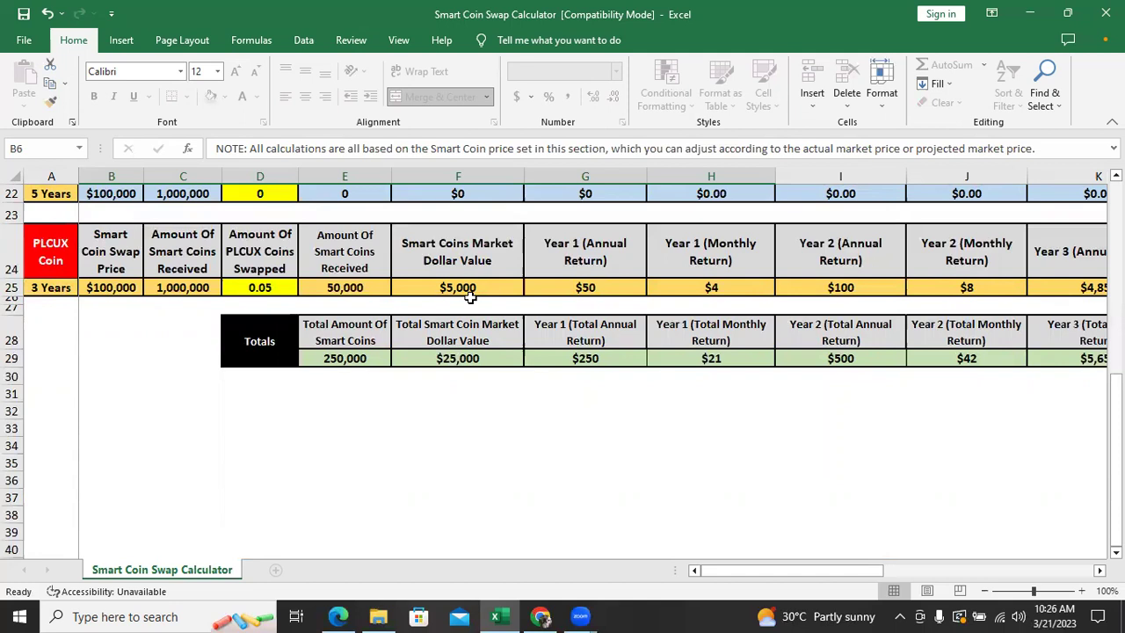
scroll(470, 299, "up", 7)
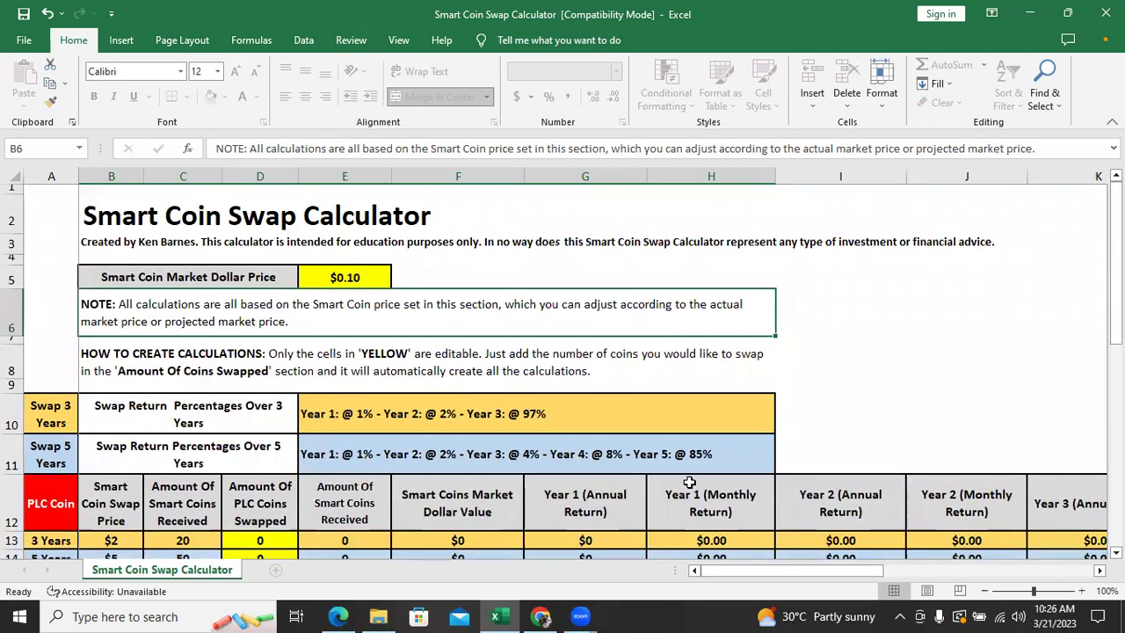
scroll(468, 448, "down", 6)
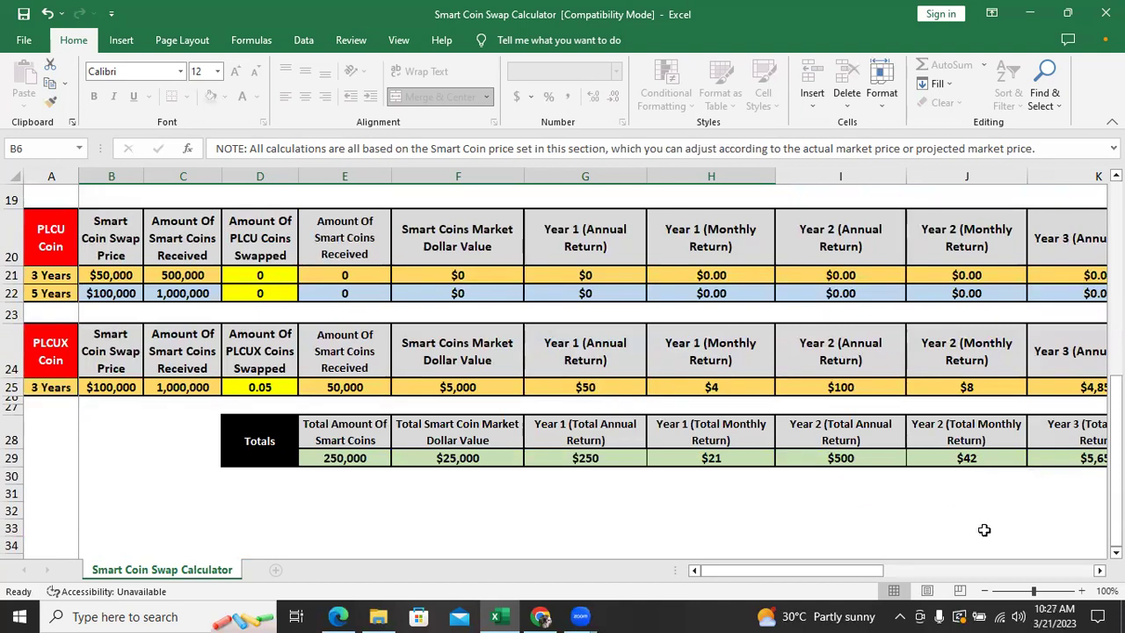
scroll(593, 372, "right", 4)
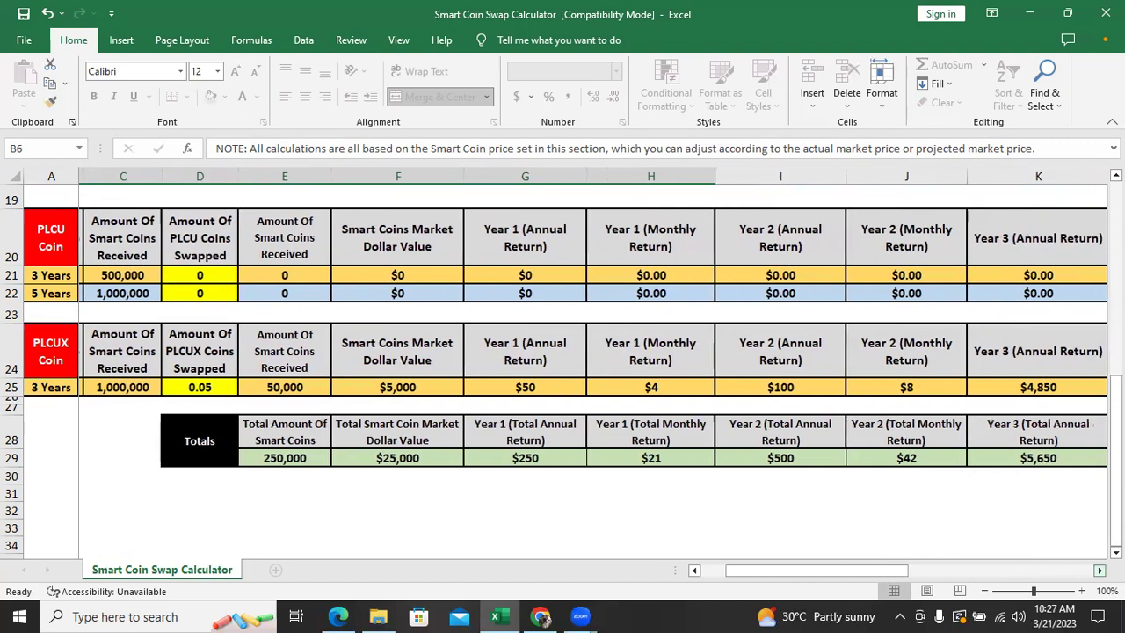
scroll(593, 373, "right", 2)
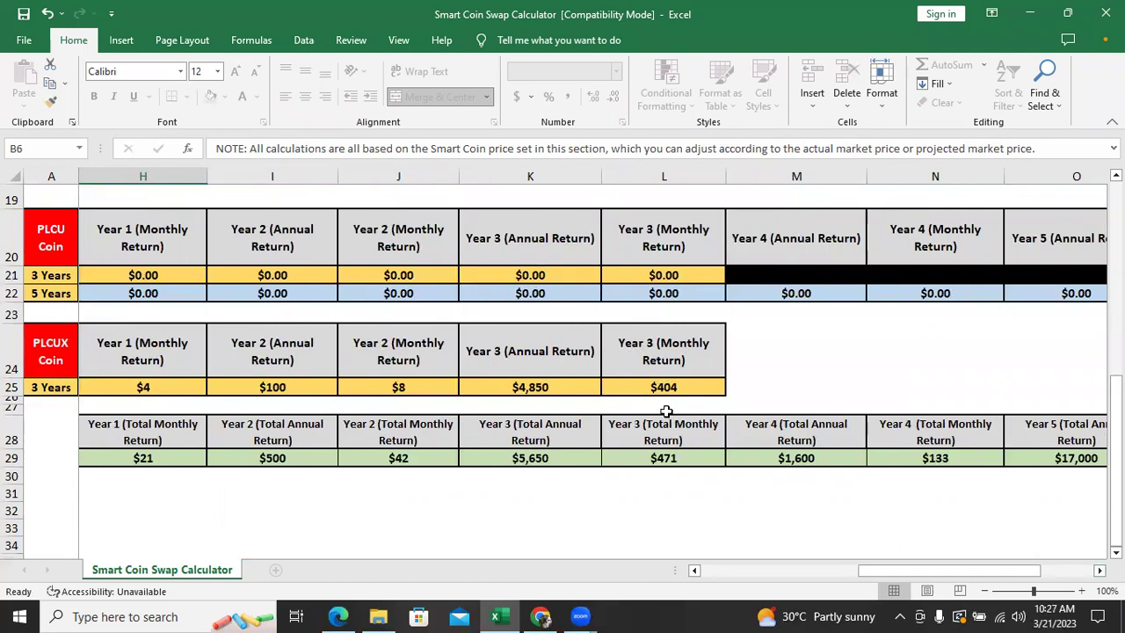
scroll(668, 401, "up", 1)
scroll(668, 401, "up", 1)
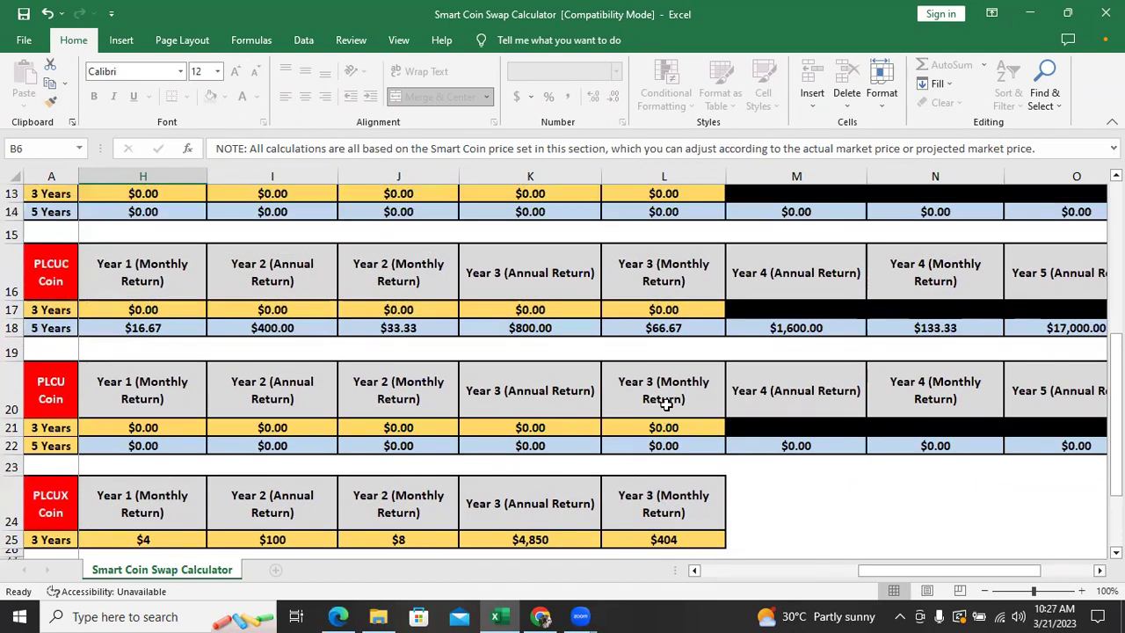
scroll(668, 409, "up", 2)
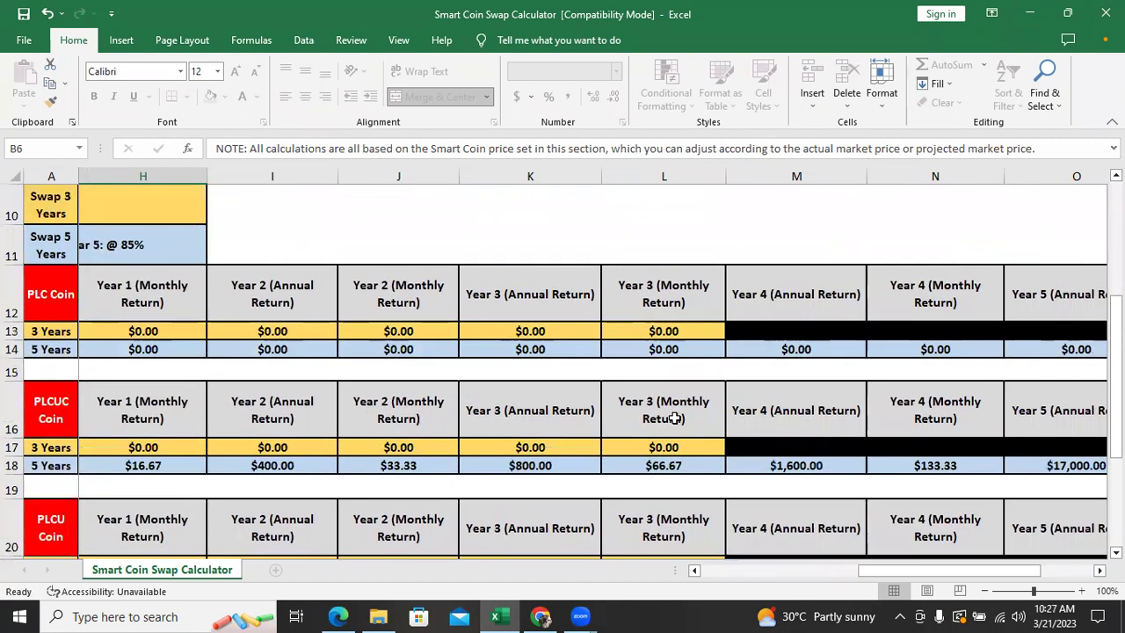
scroll(673, 418, "up", 3)
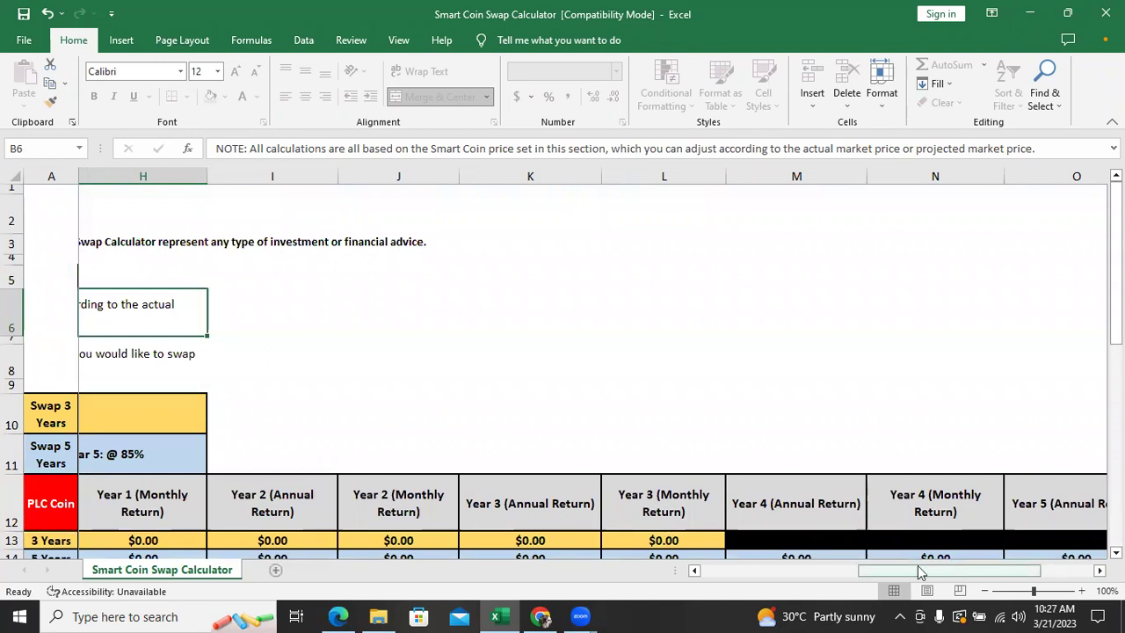
left_click_drag(917, 570, 812, 570)
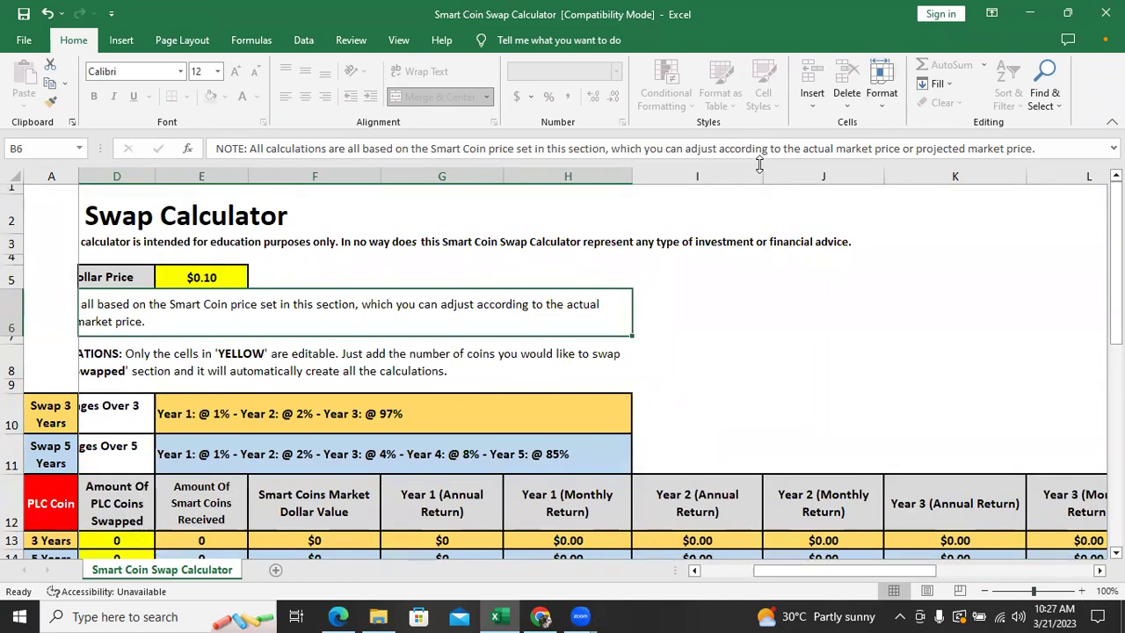
scroll(758, 177, "down", 3)
scroll(809, 196, "down", 3)
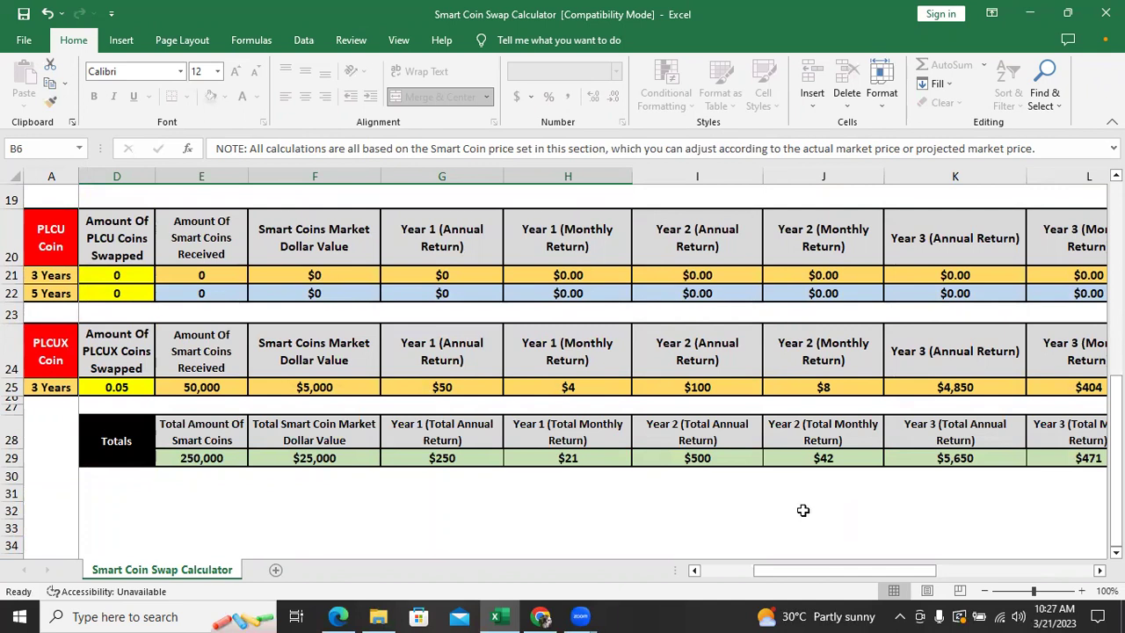
scroll(165, 534, "up", 1)
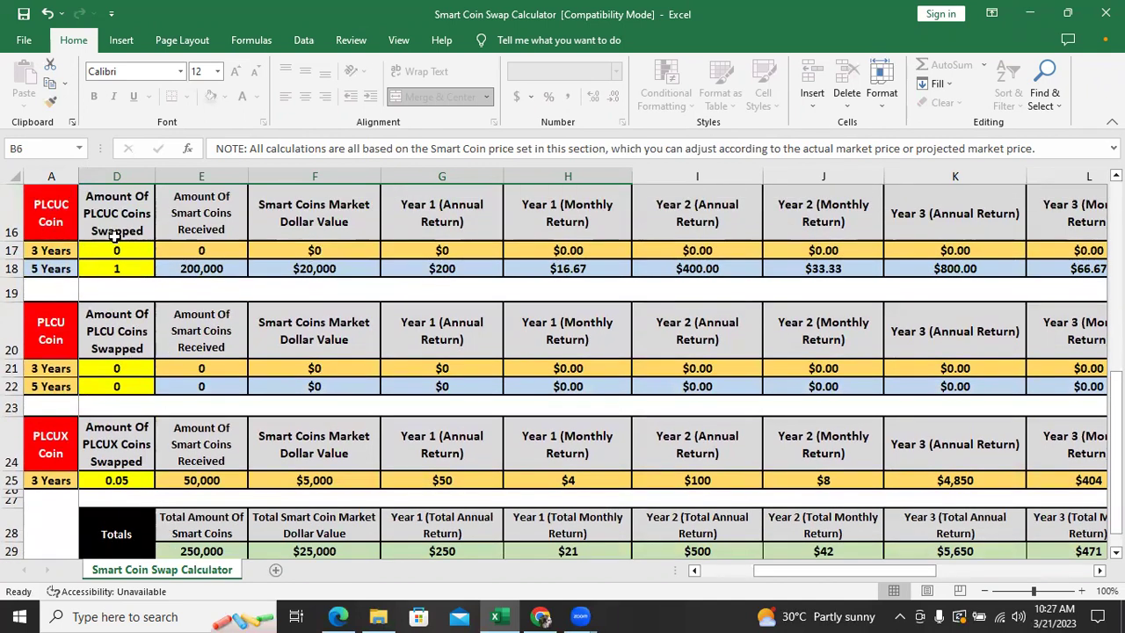
scroll(143, 254, "down", 1)
scroll(143, 254, "down", 1)
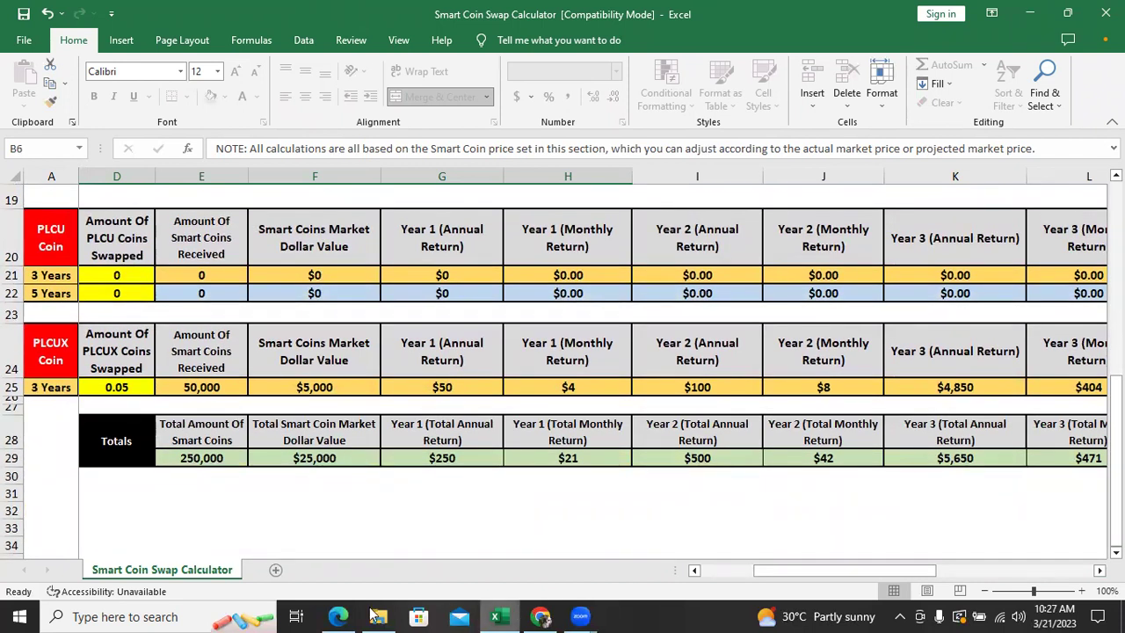
- Switch to Swapping (1).pdf in Microsoft Edge and view the page on the pairs opened for PLCUX
left_click(337, 616)
scroll(763, 468, "down", 20)
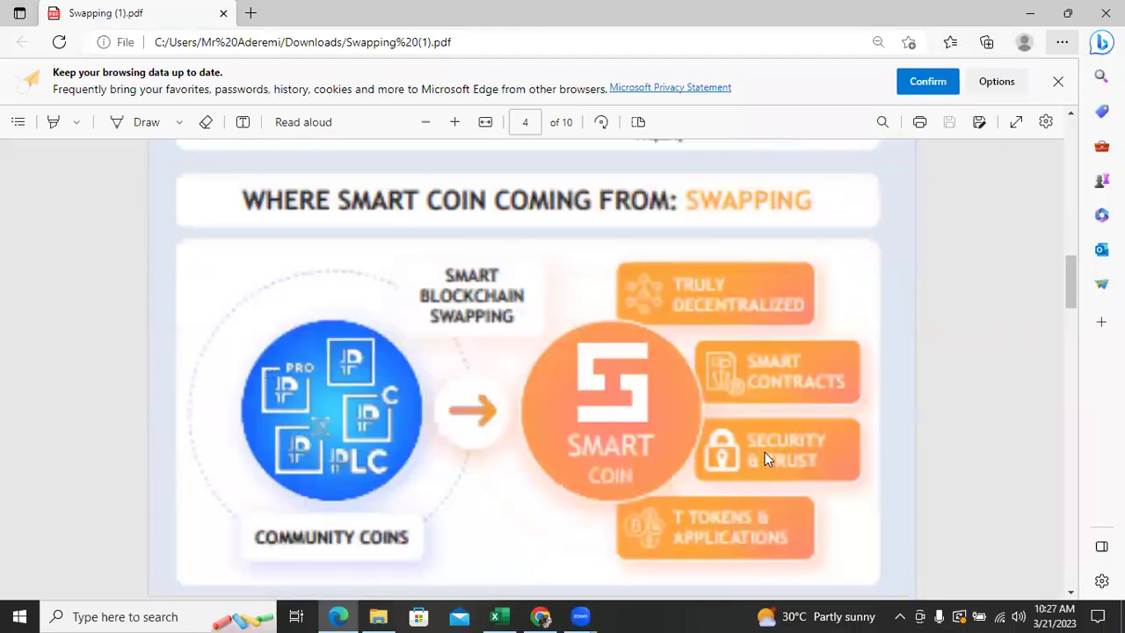
scroll(788, 463, "down", 12)
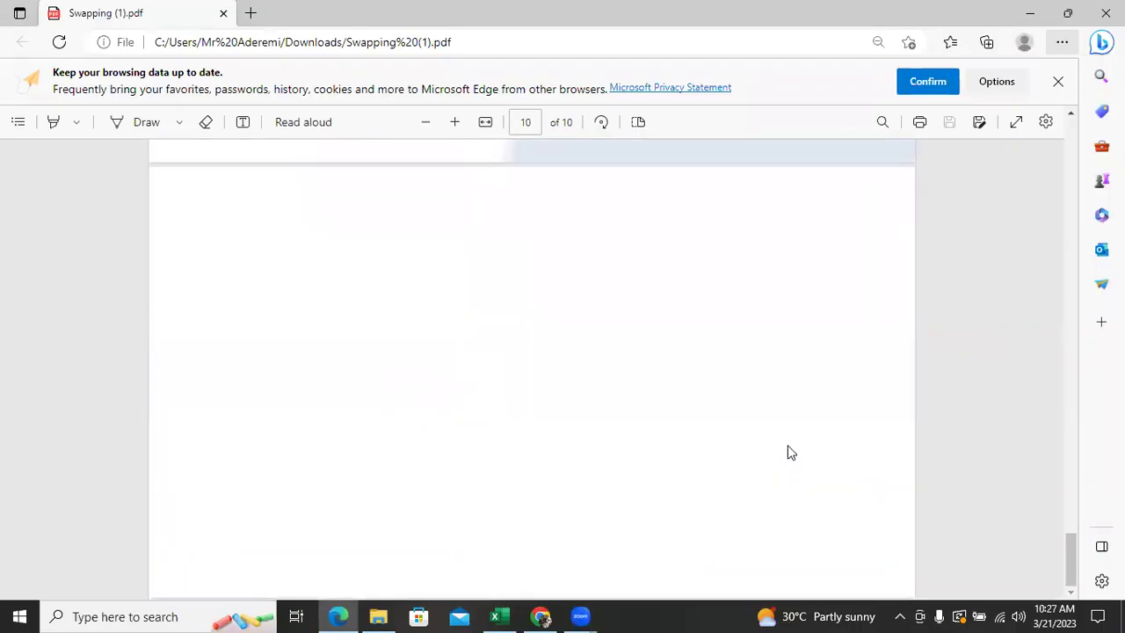
scroll(788, 452, "up", 5)
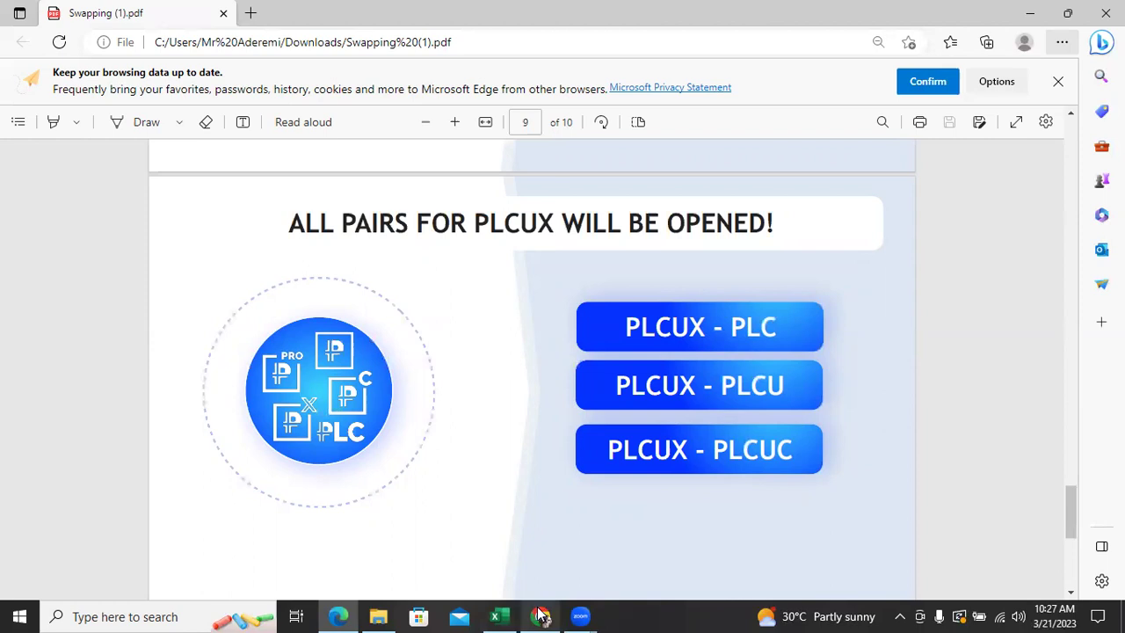
- Return to the Smart Coin Swap Calculator in Excel and review the swap percentages, PLCUC and PLCUX returns, and totals row
left_click(492, 615)
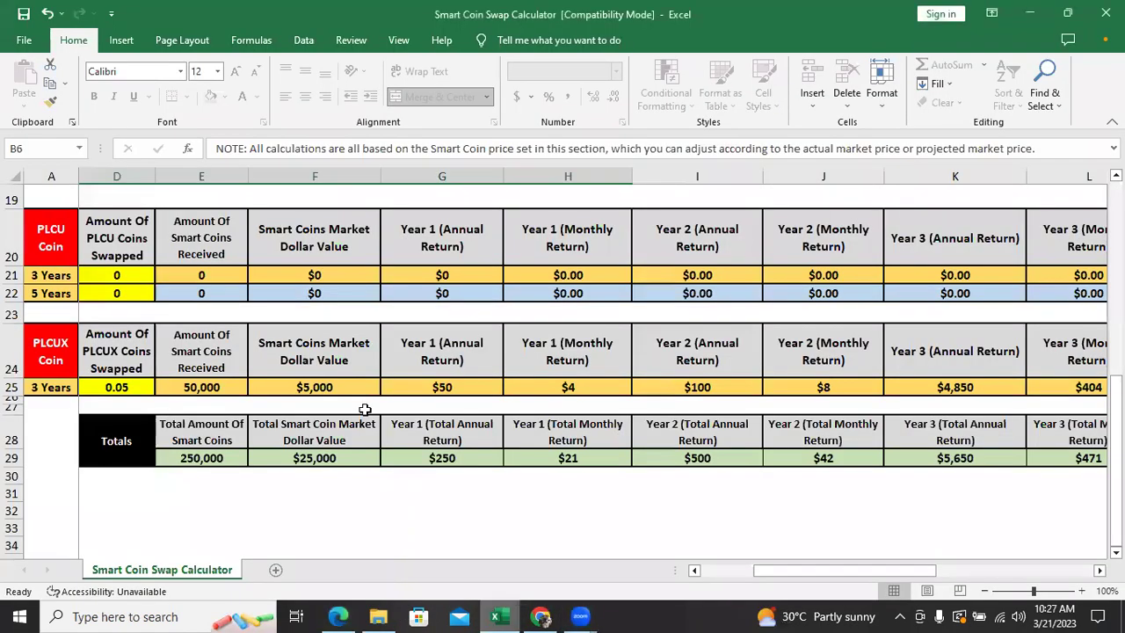
scroll(40, 259, "up", 2)
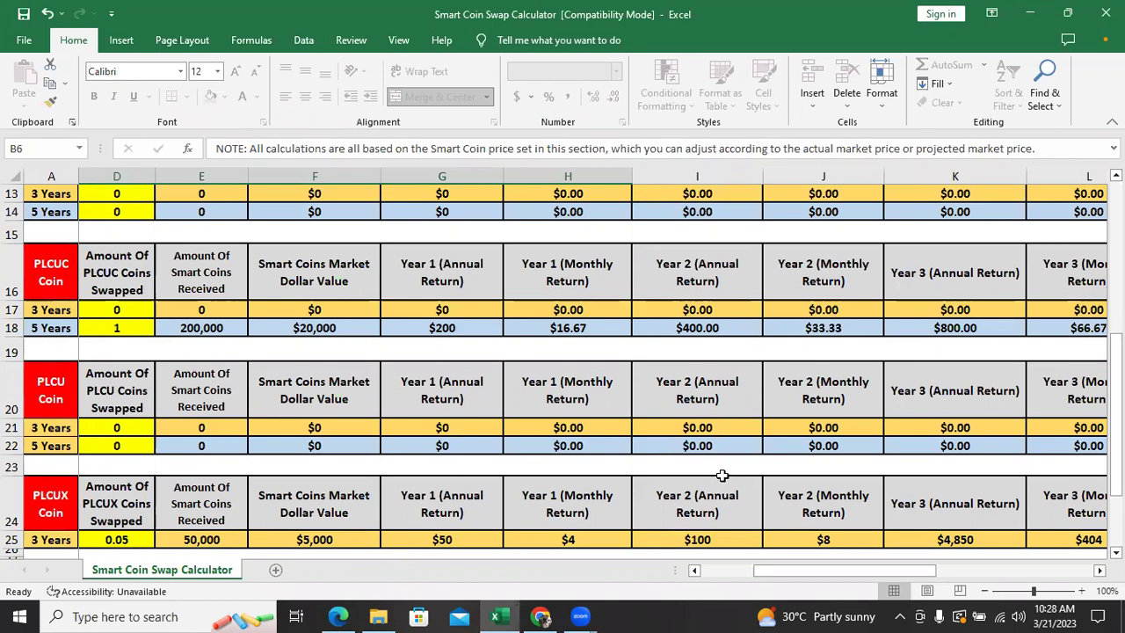
scroll(515, 519, "up", 4)
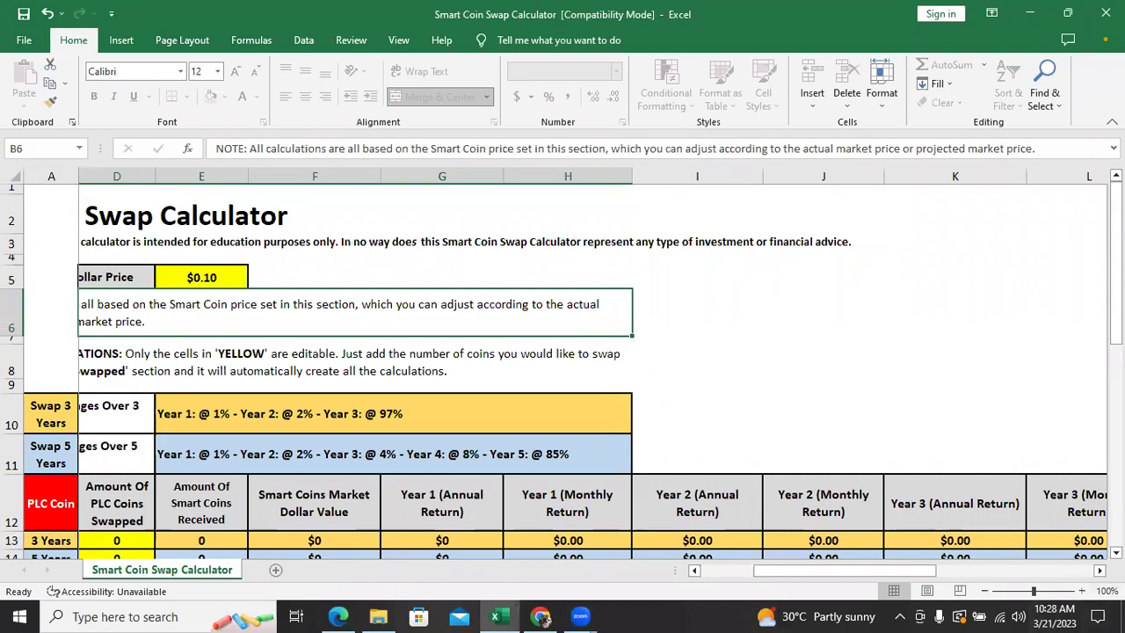
left_click(1068, 502)
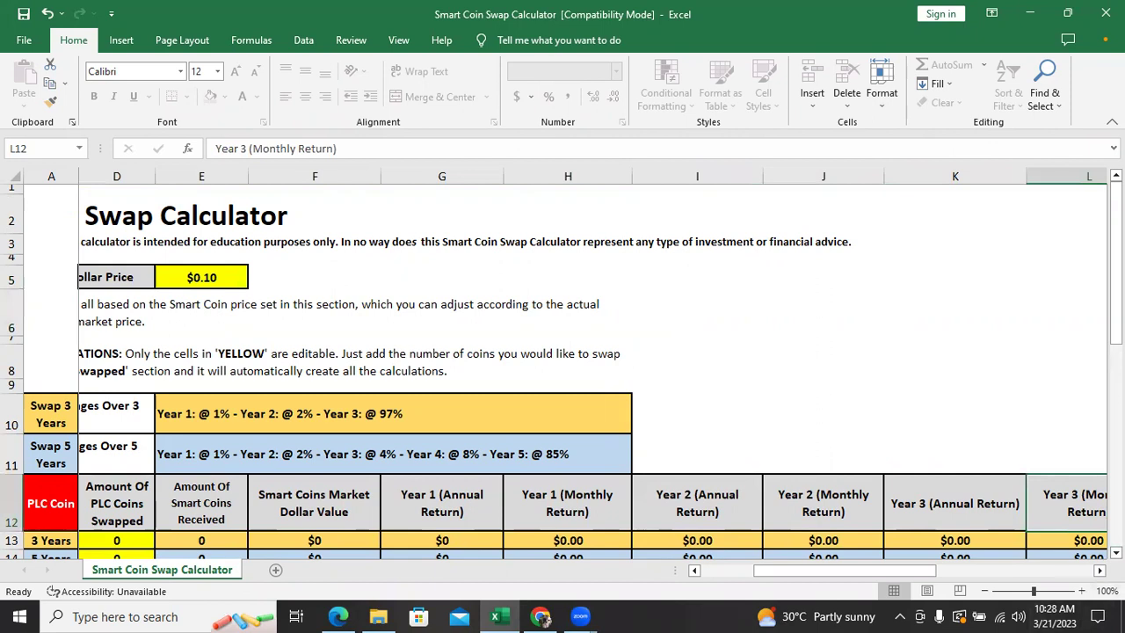
scroll(563, 369, "down", 9)
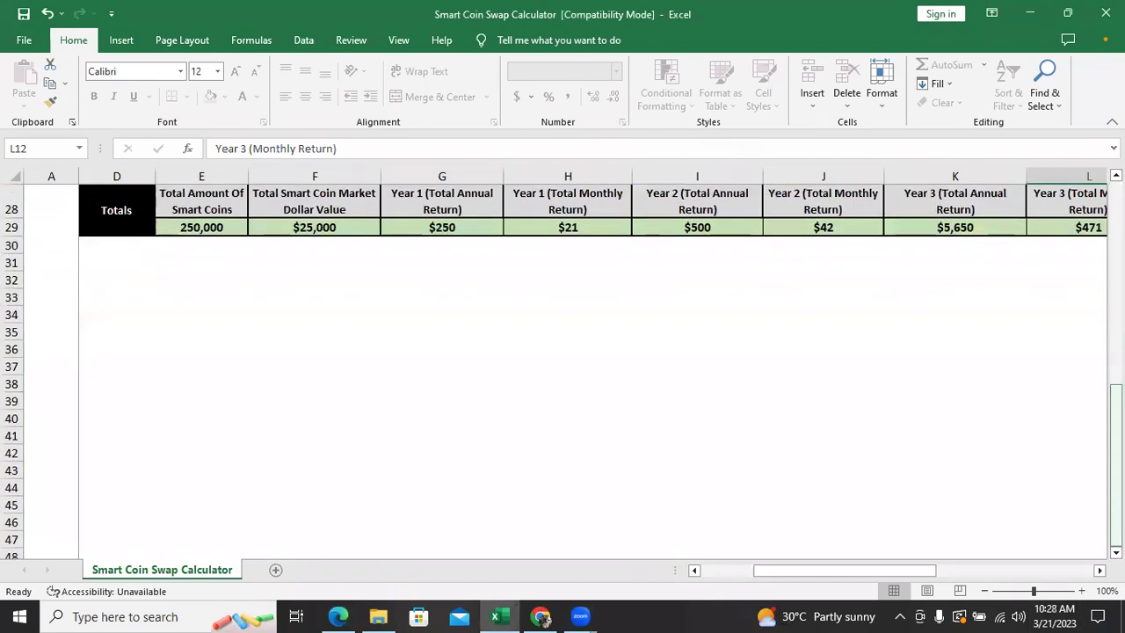
scroll(949, 449, "up", 1)
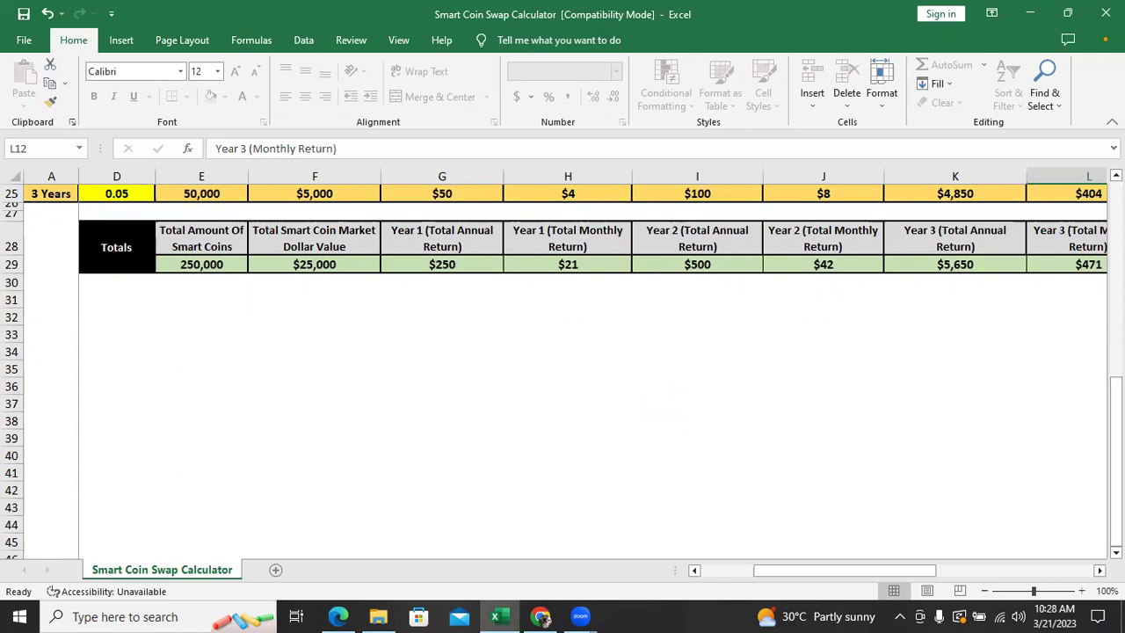
scroll(668, 400, "up", 8)
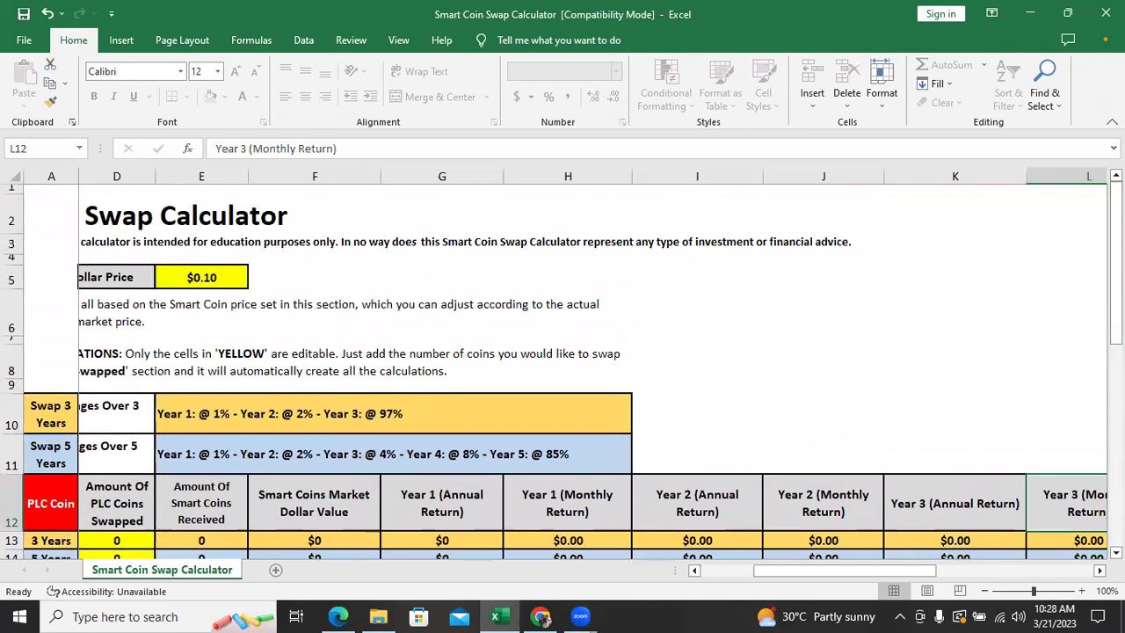
scroll(562, 364, "down", 4)
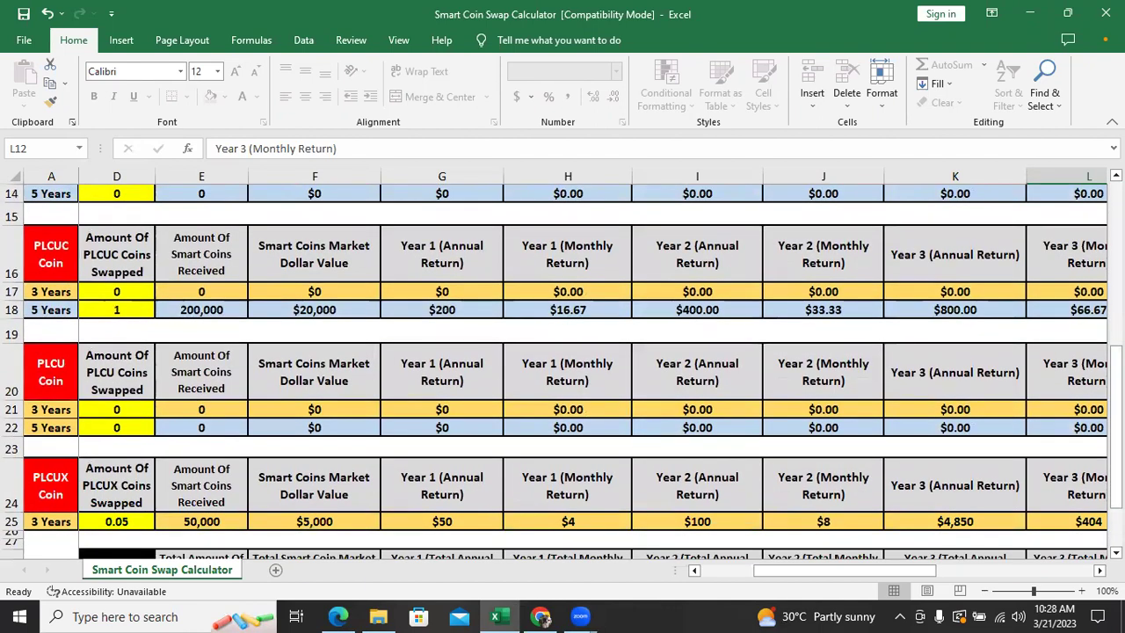
scroll(562, 365, "up", 4)
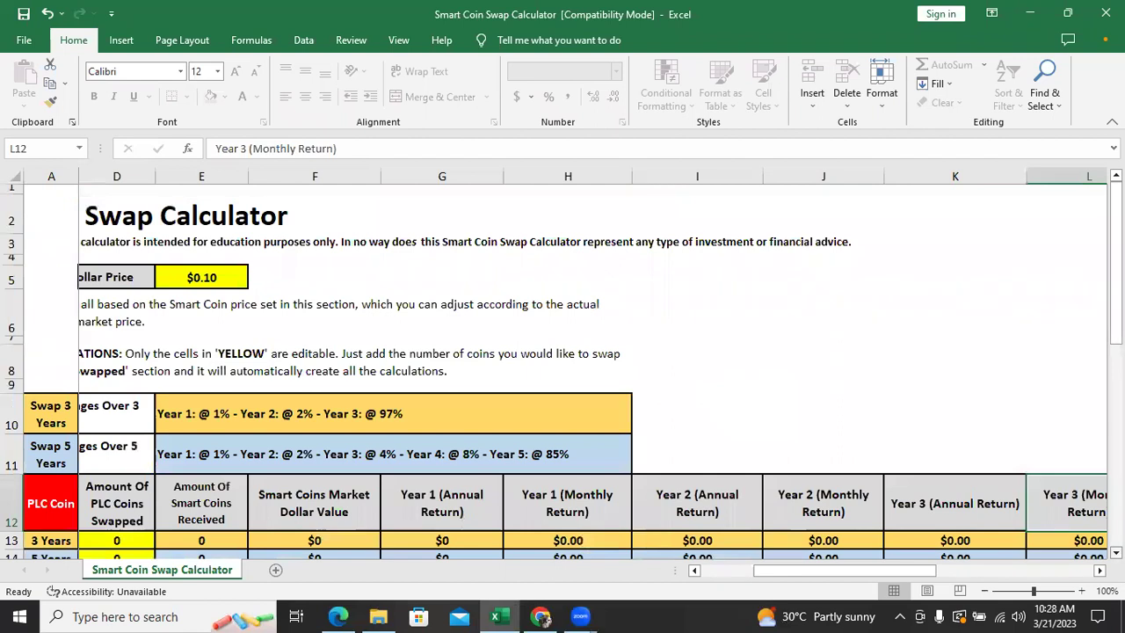
scroll(562, 365, "down", 4)
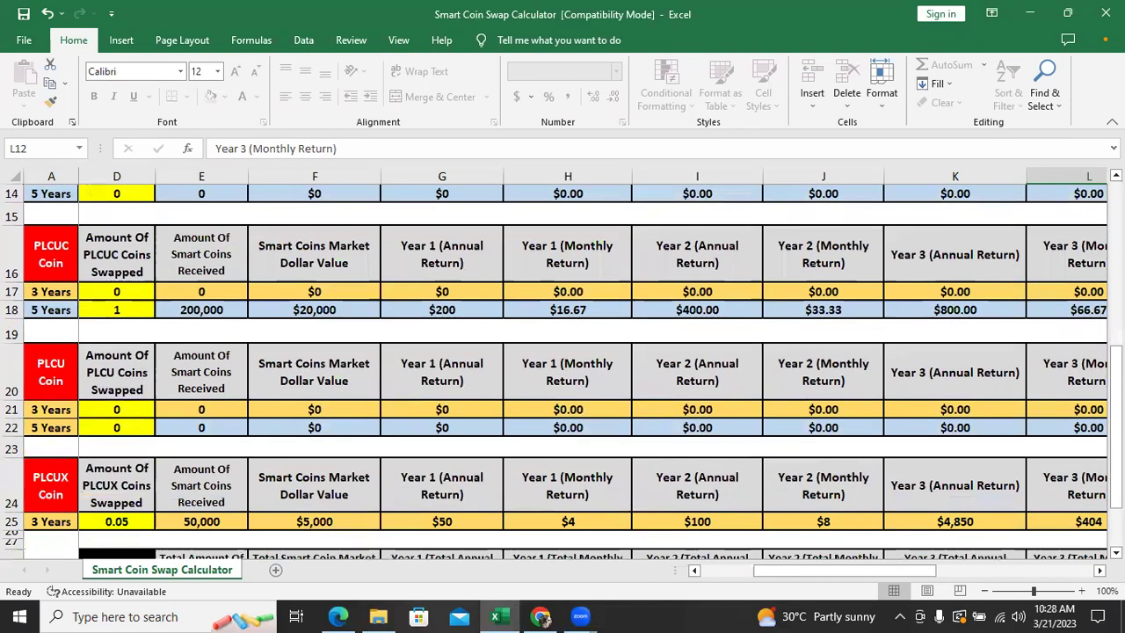
scroll(563, 365, "down", 5)
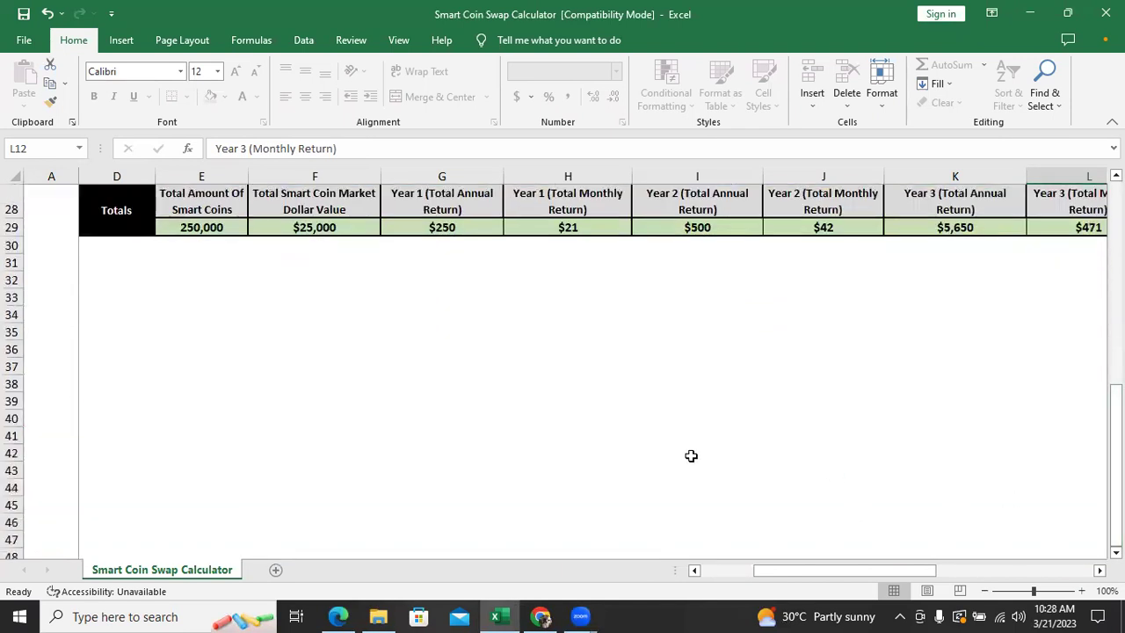